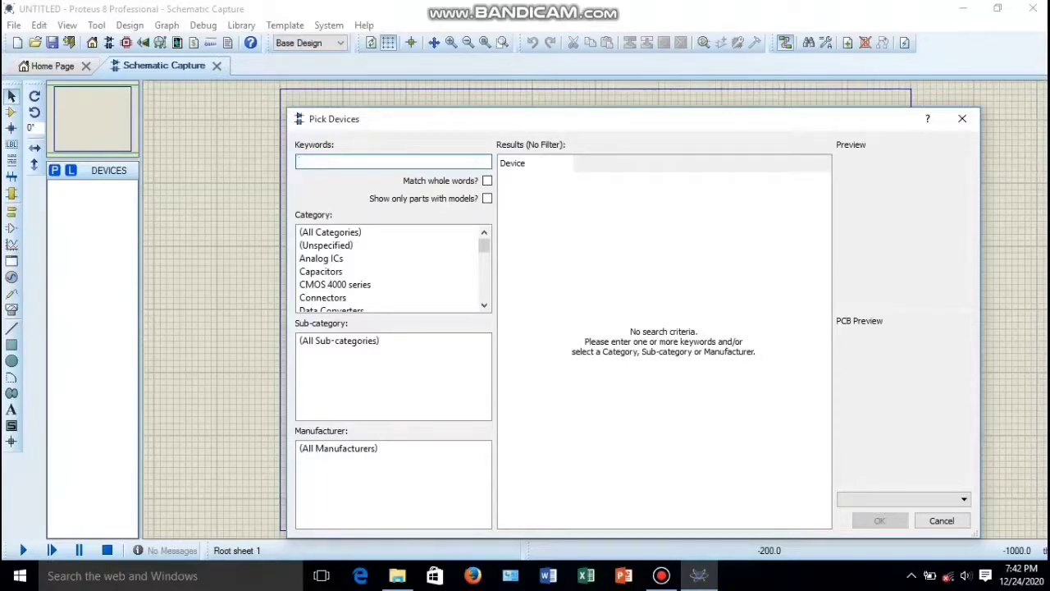
- Find the 7805 positive voltage regulator from the ANALOG library and add it to the device list
type("780")
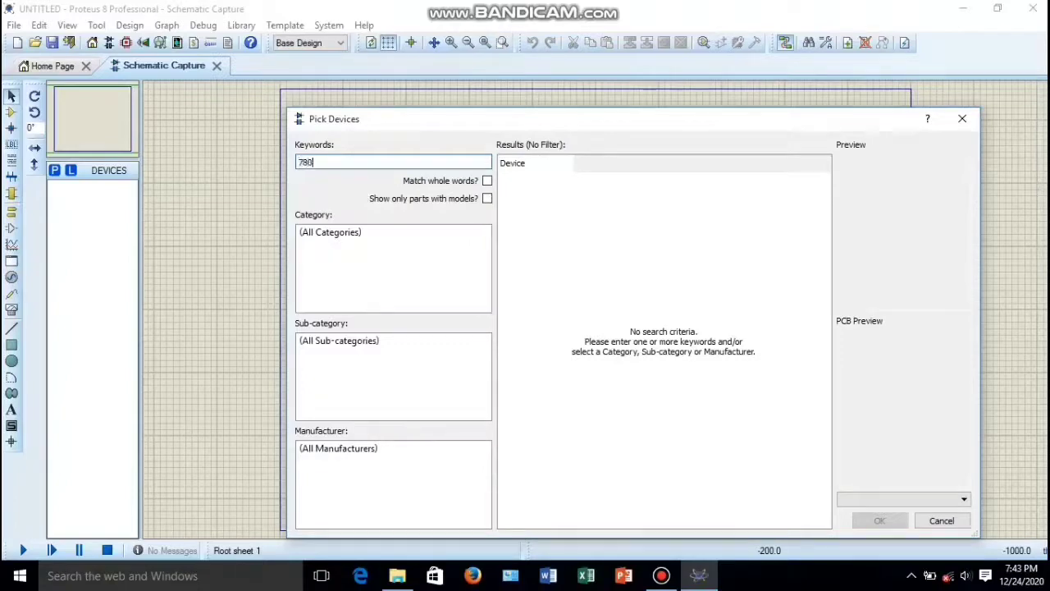
type("5")
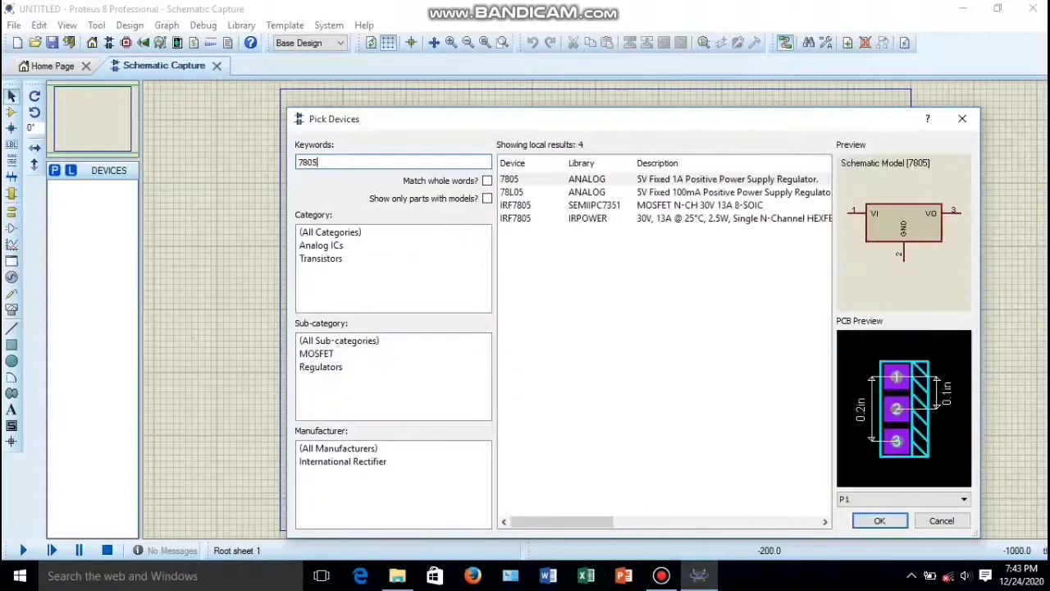
double_click(533, 179)
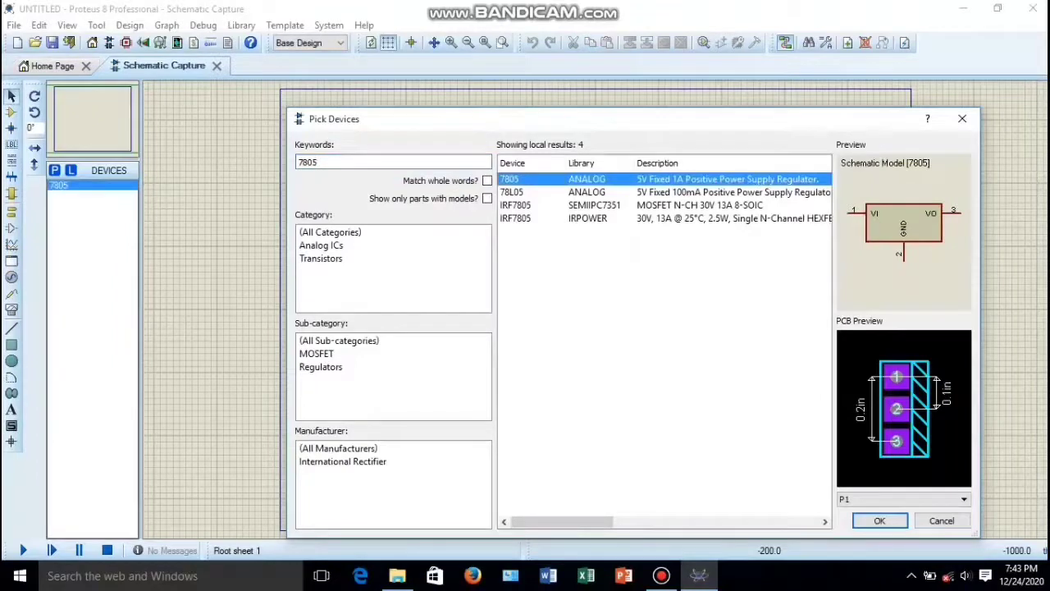
- Search for 1N4007 and add the silicon rectifier diode from the DIODE library to the device list
left_click(322, 163)
key("BackSpace")
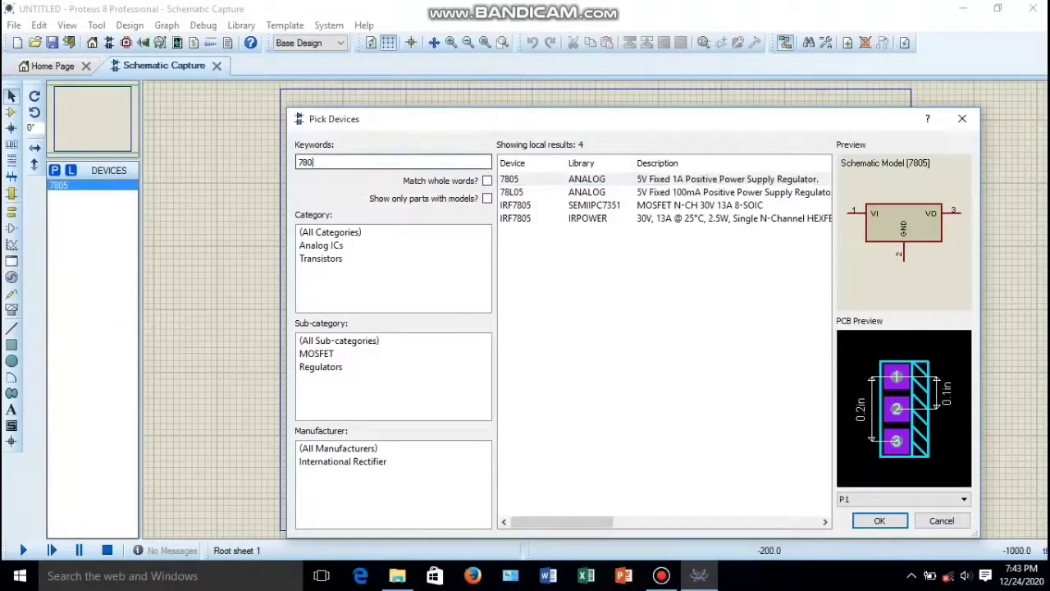
key("BackSpace")
key("BackSpace")
key("BackSpace")
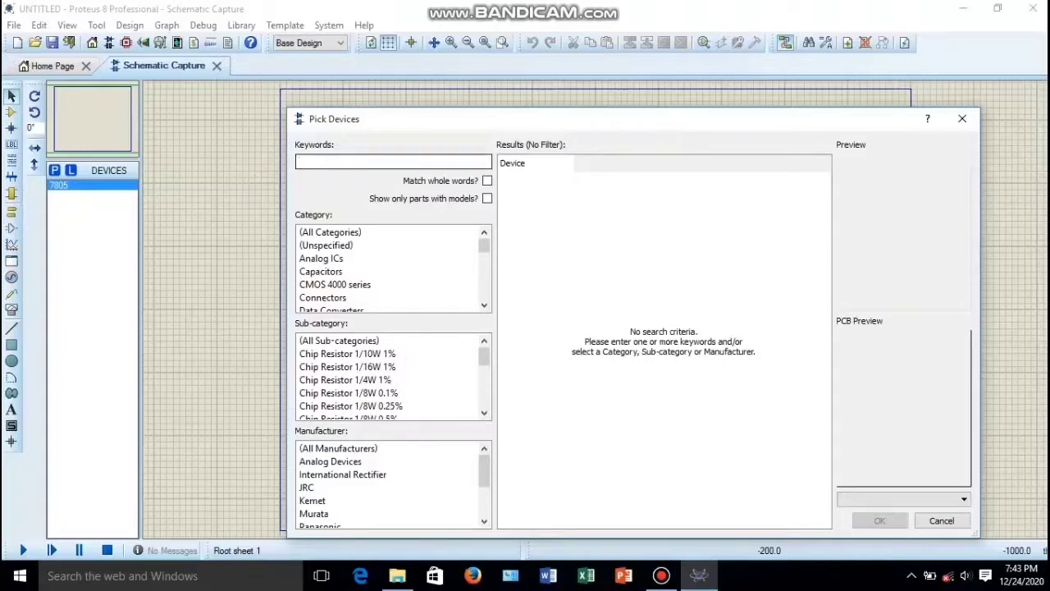
type("1N")
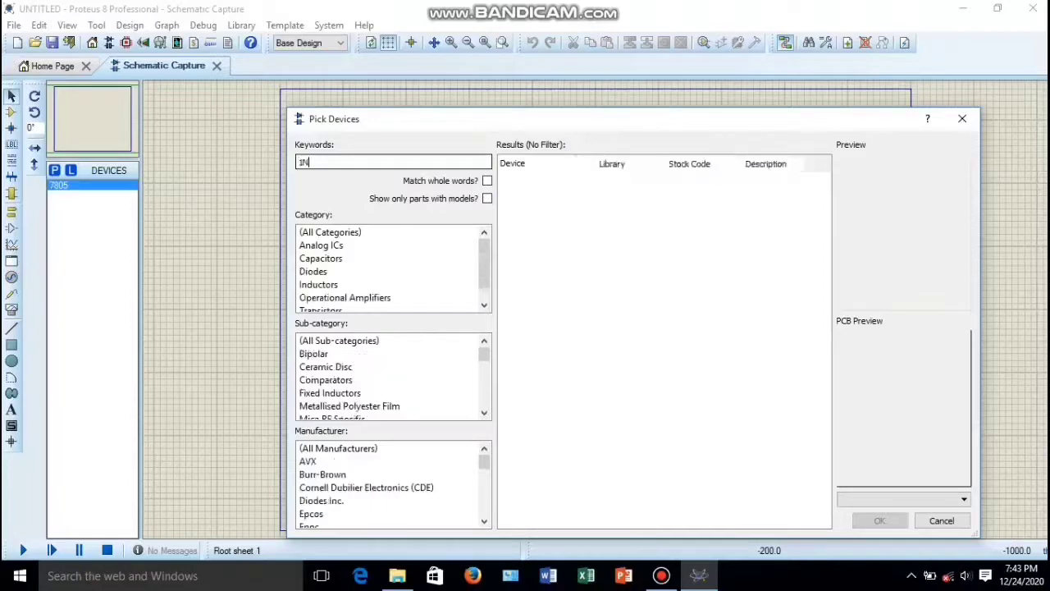
type("4")
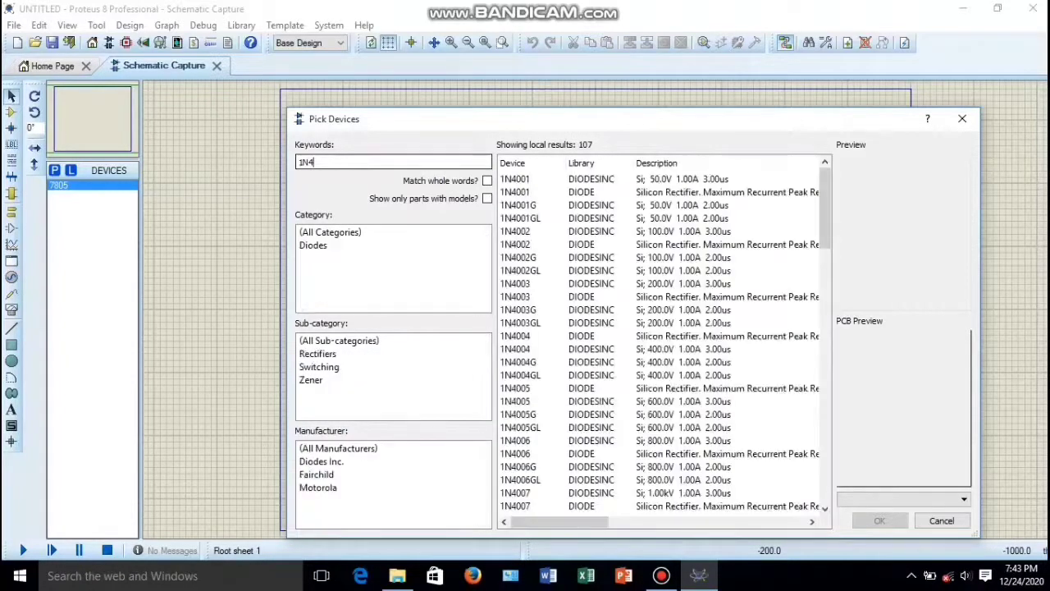
type("00")
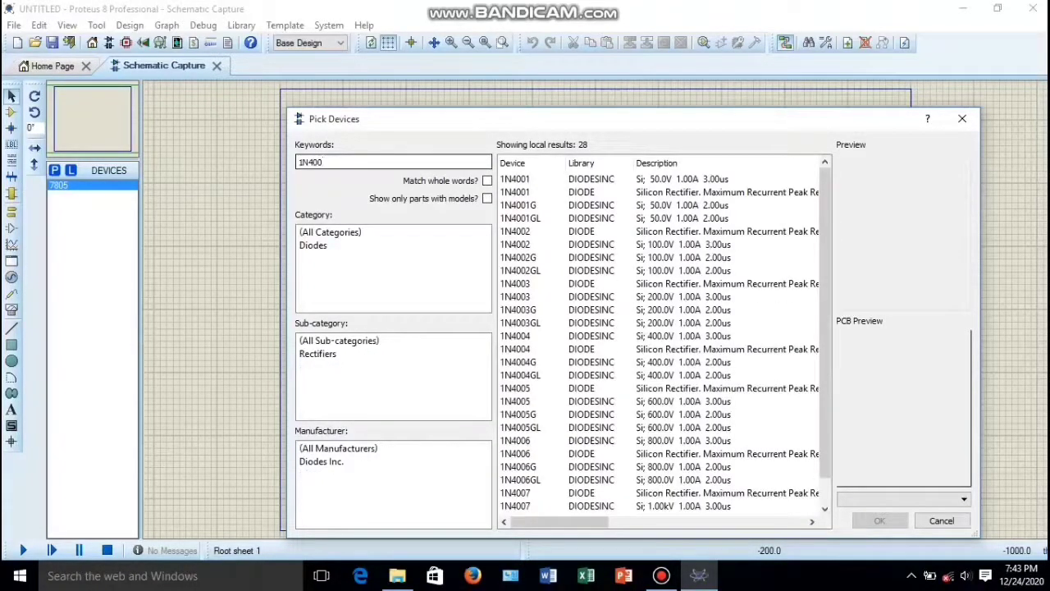
type("7")
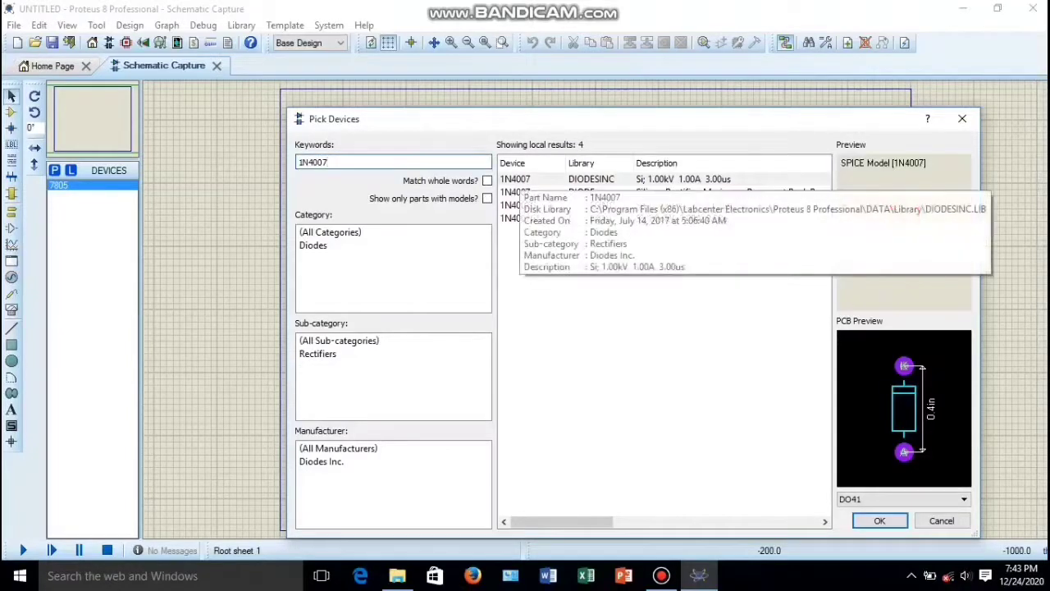
double_click(516, 192)
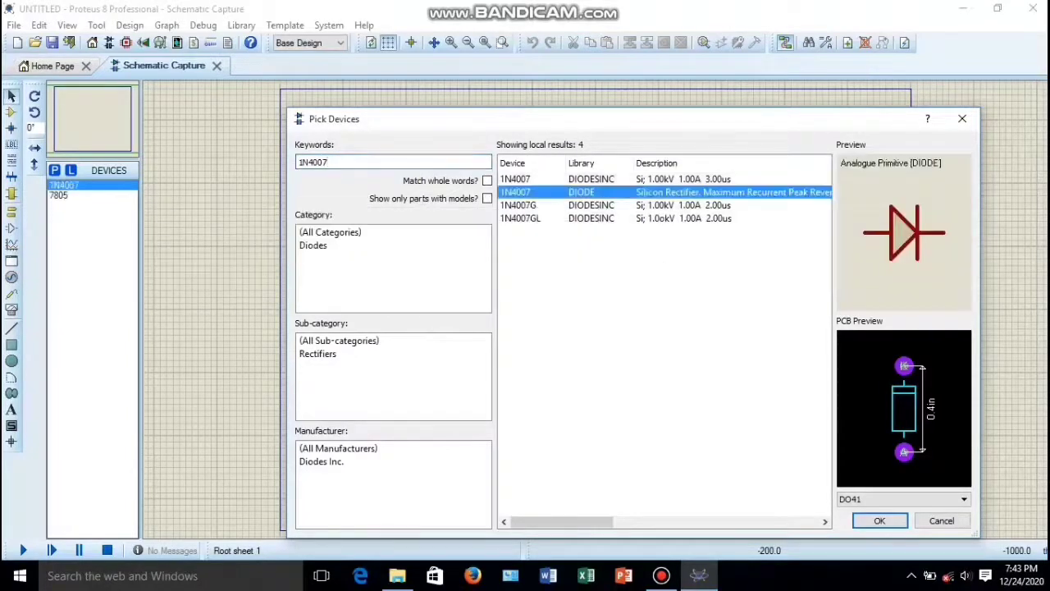
- Search for RESISTOR and add the analog resistor primitive from the ASIMMDLS library to the device list
left_click(335, 163)
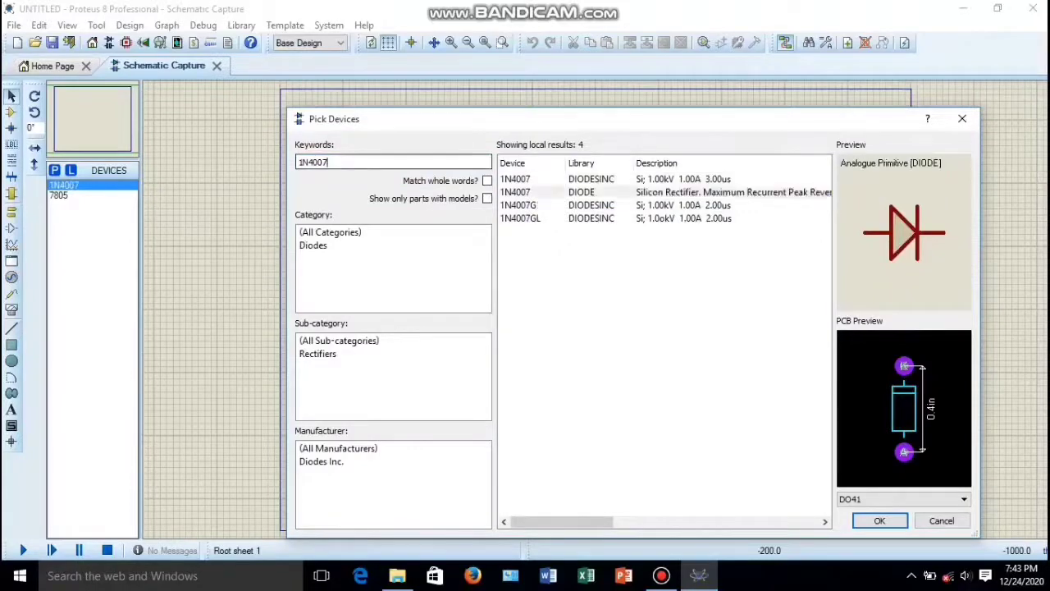
key("BackSpace")
key("BackSpace")
key("BackSpace")
key("BackSpace")
key("BackSpace")
key("BackSpace")
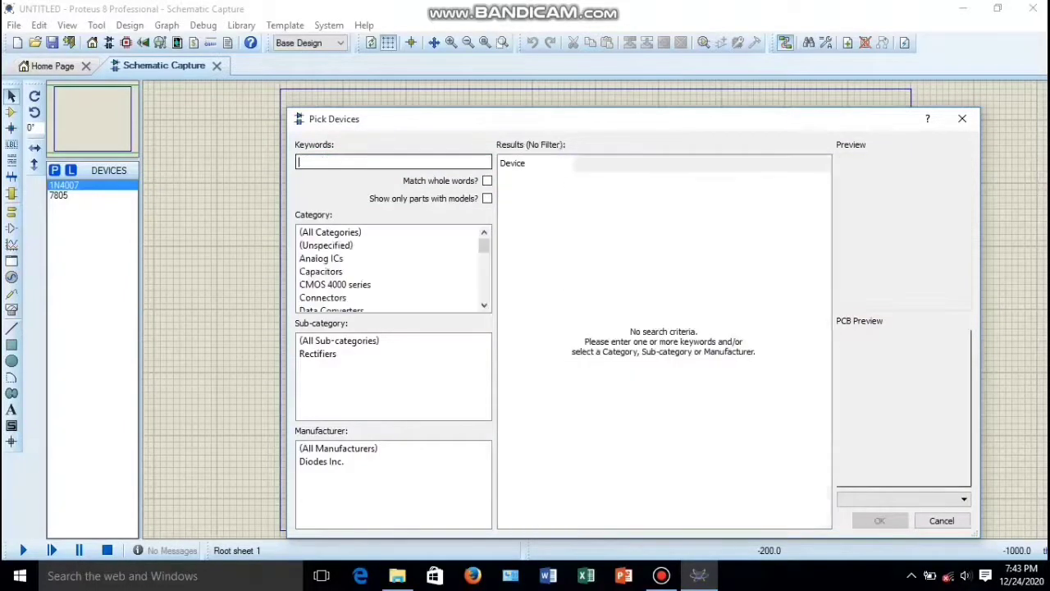
type("RESISTOR")
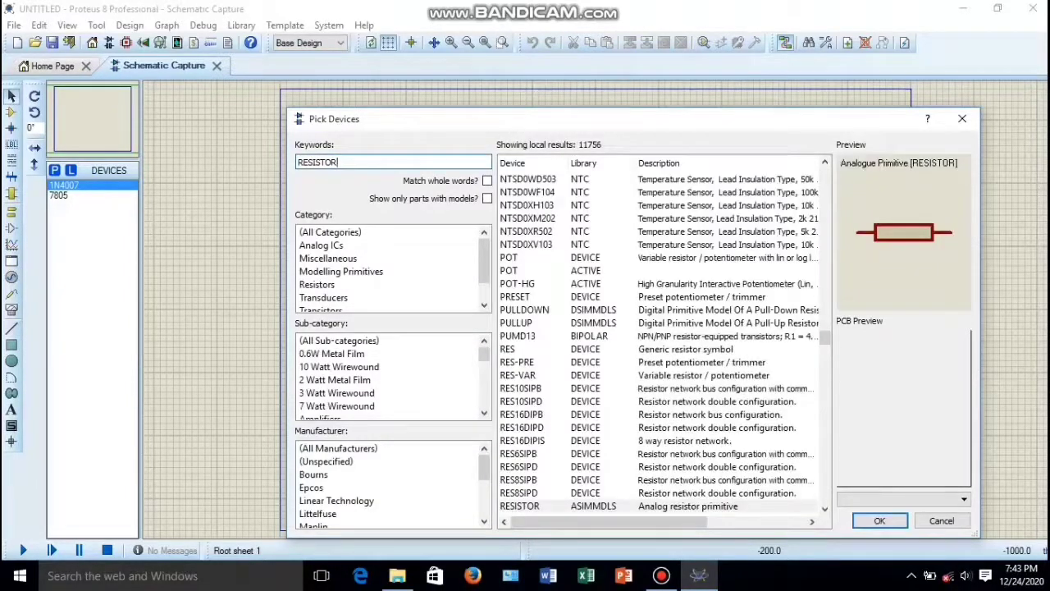
double_click(529, 506)
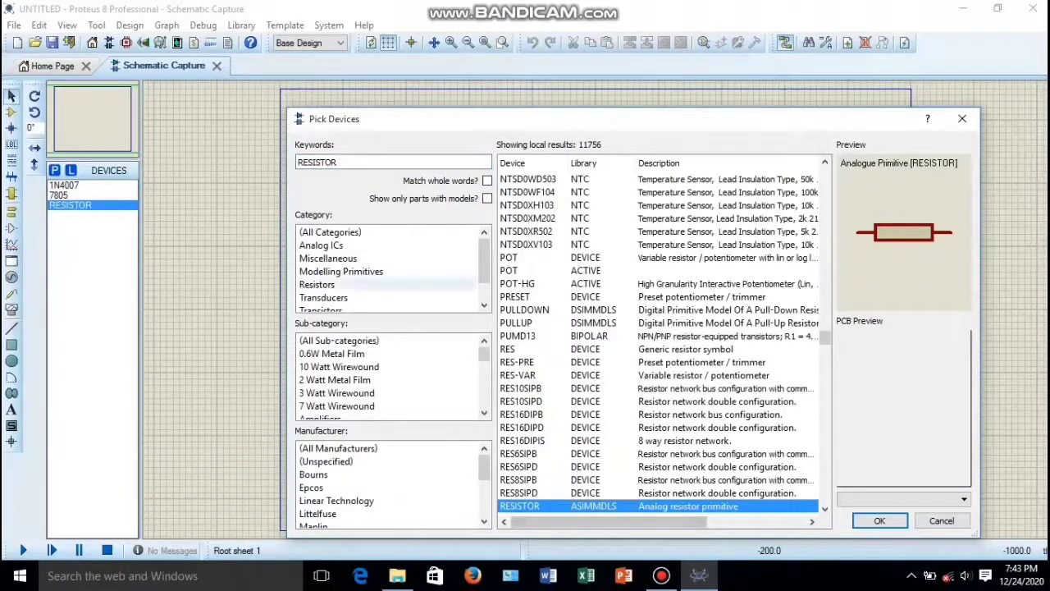
- Replace the keyword with ALTERNATOR and add the animated AC voltage source to the device list
left_click(340, 162)
key("BackSpace")
key("BackSpace")
key("BackSpace")
key("BackSpace")
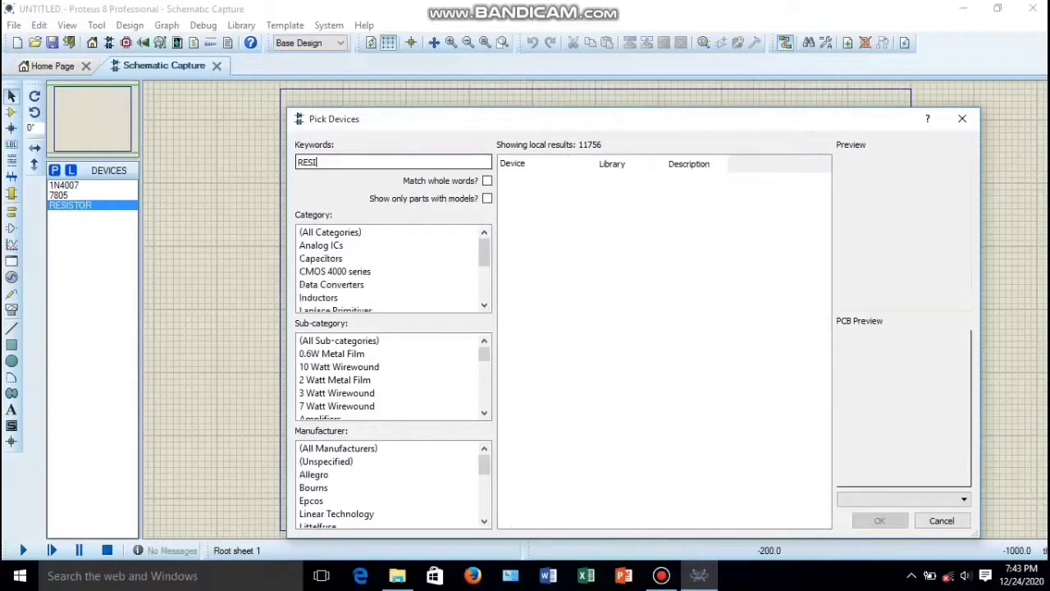
type("ALTE")
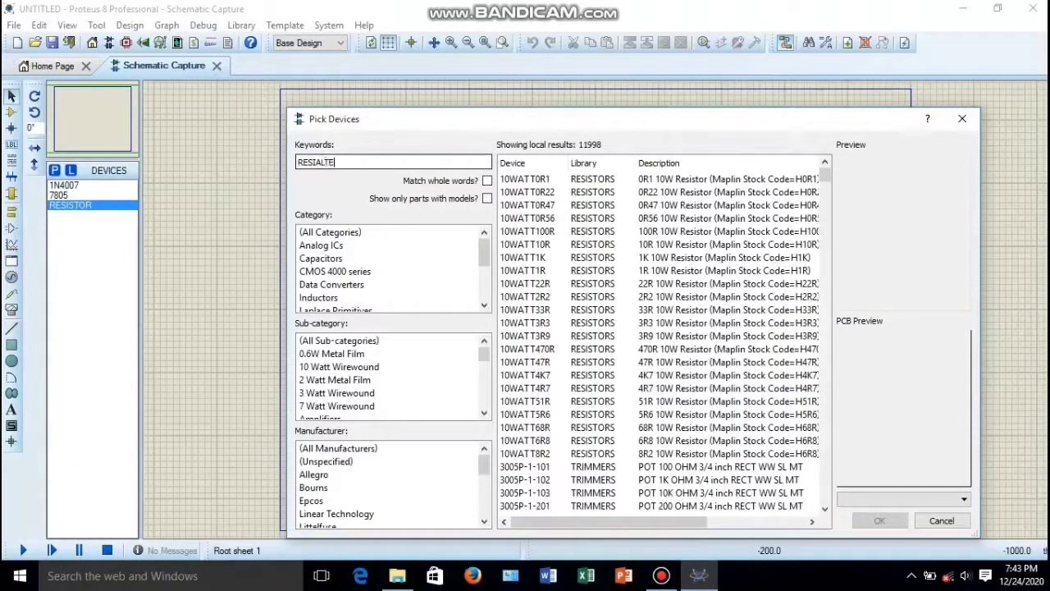
key("BackSpace")
key("BackSpace")
key("BackSpace")
key("BackSpace")
key("BackSpace")
key("BackSpace")
key("BackSpace")
key("BackSpace")
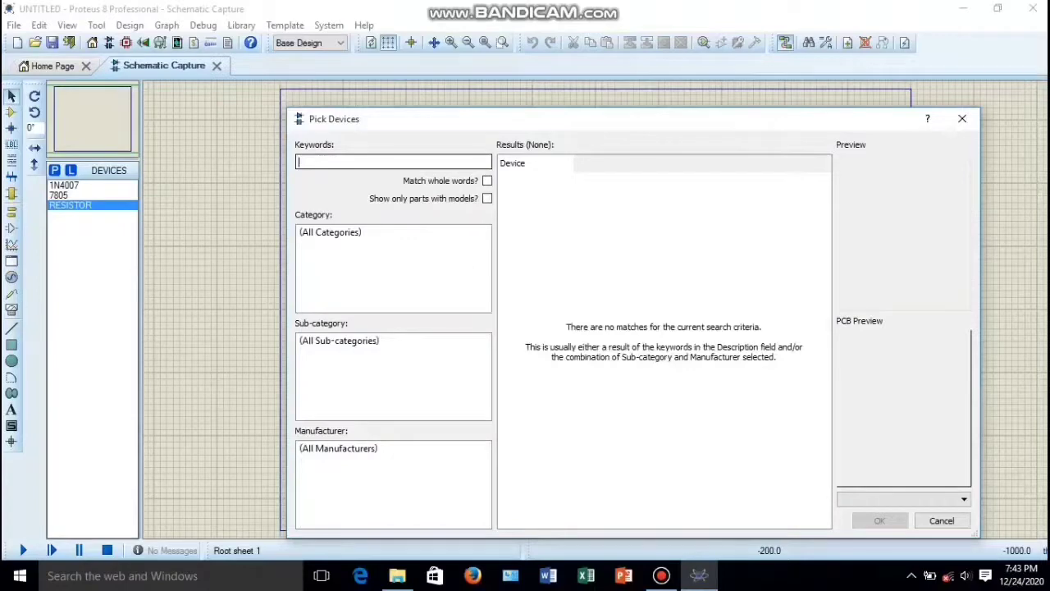
type("ALT")
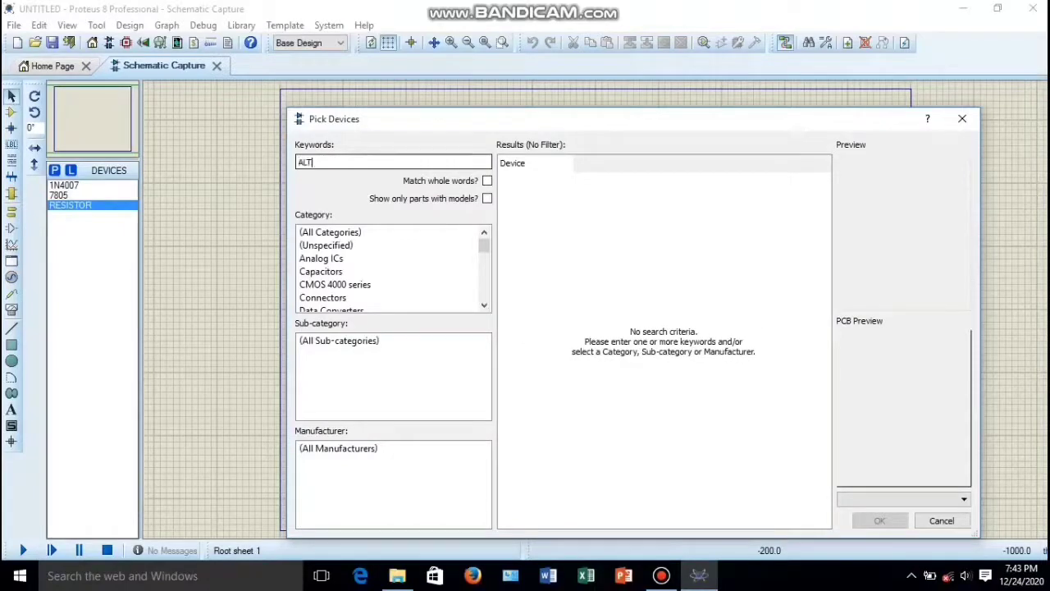
type("ERNATOR")
key("Return")
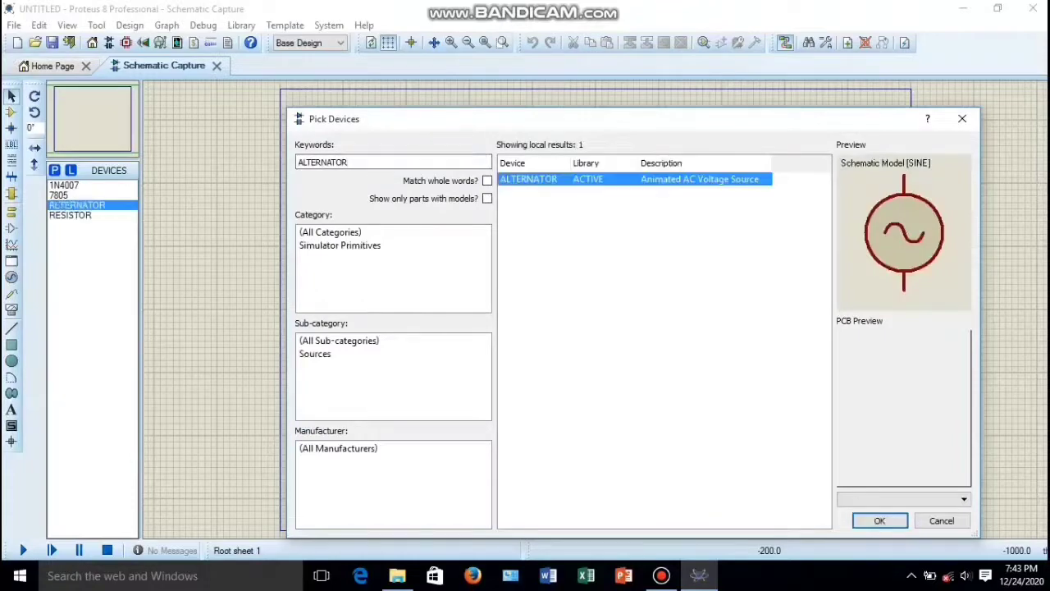
- Search for CAP and add the generic non-polarised capacitor from the DEVICE library to the device list
left_click(350, 162)
key("BackSpace")
key("BackSpace")
key("BackSpace")
key("BackSpace")
key("BackSpace")
key("BackSpace")
key("BackSpace")
key("BackSpace")
key("BackSpace")
key("BackSpace")
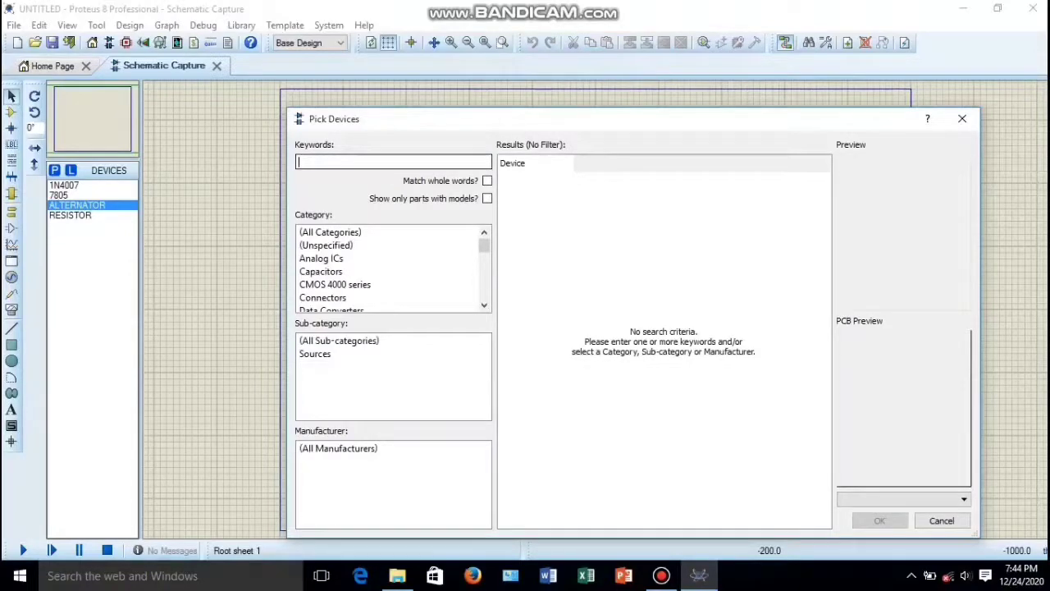
type("C")
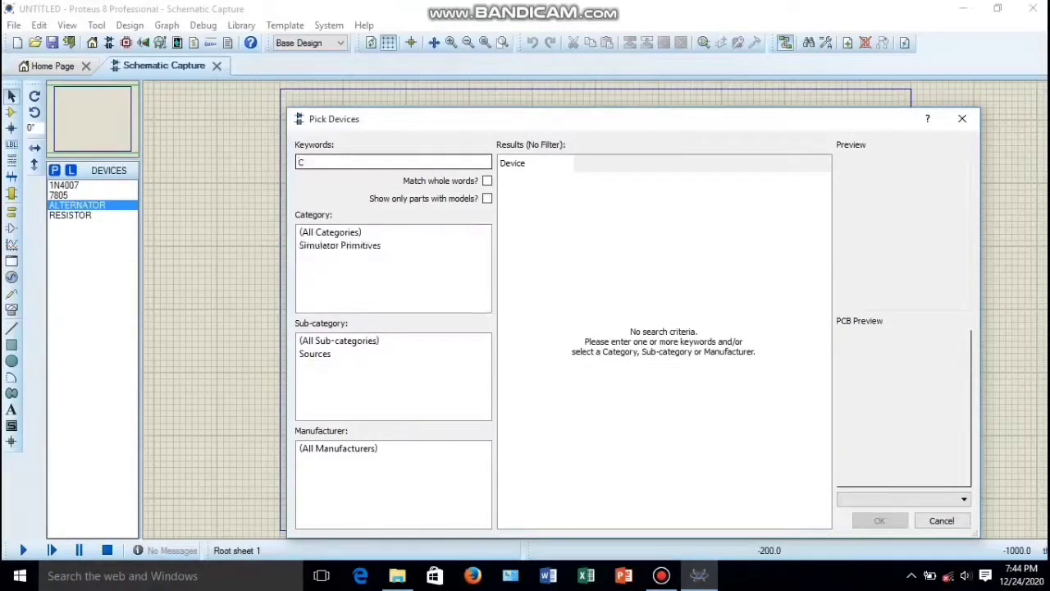
type("AP")
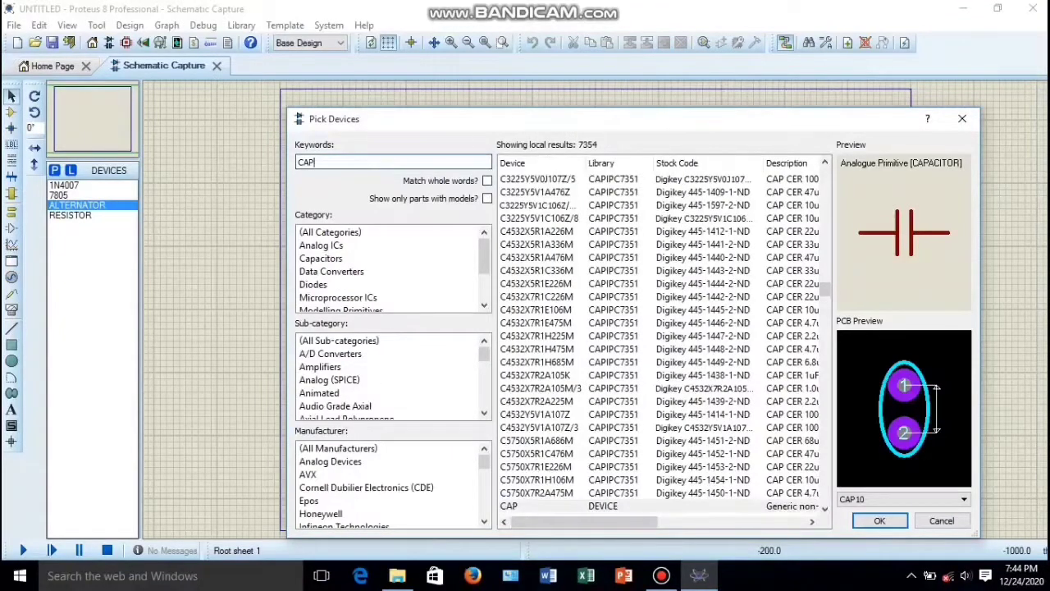
double_click(509, 506)
- Search for CAP-ELEC and add the generic electrolytic capacitor to the device list
left_click(315, 162)
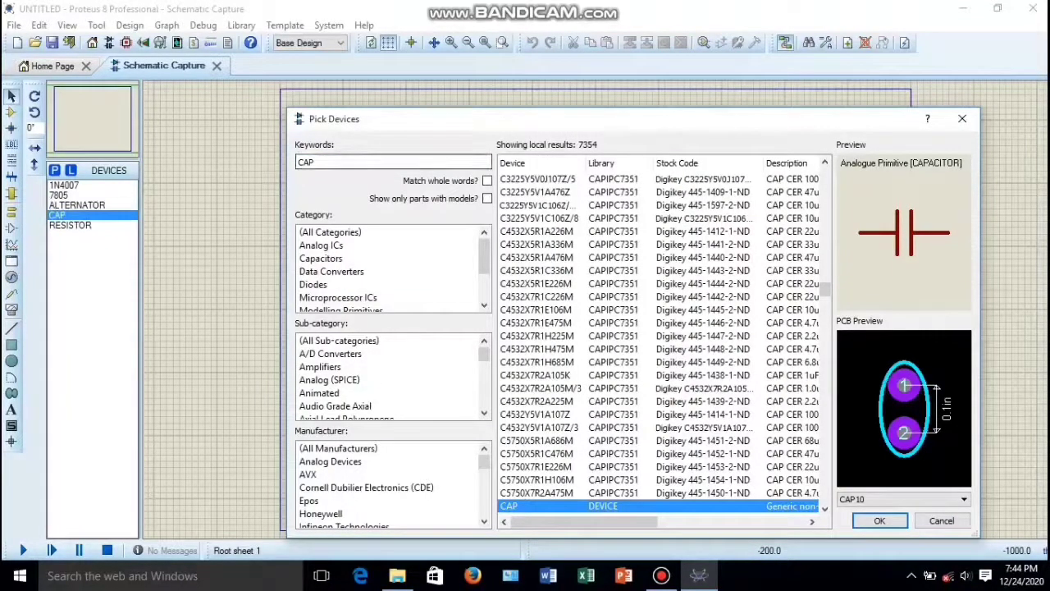
key("BackSpace")
key("BackSpace")
key("BackSpace")
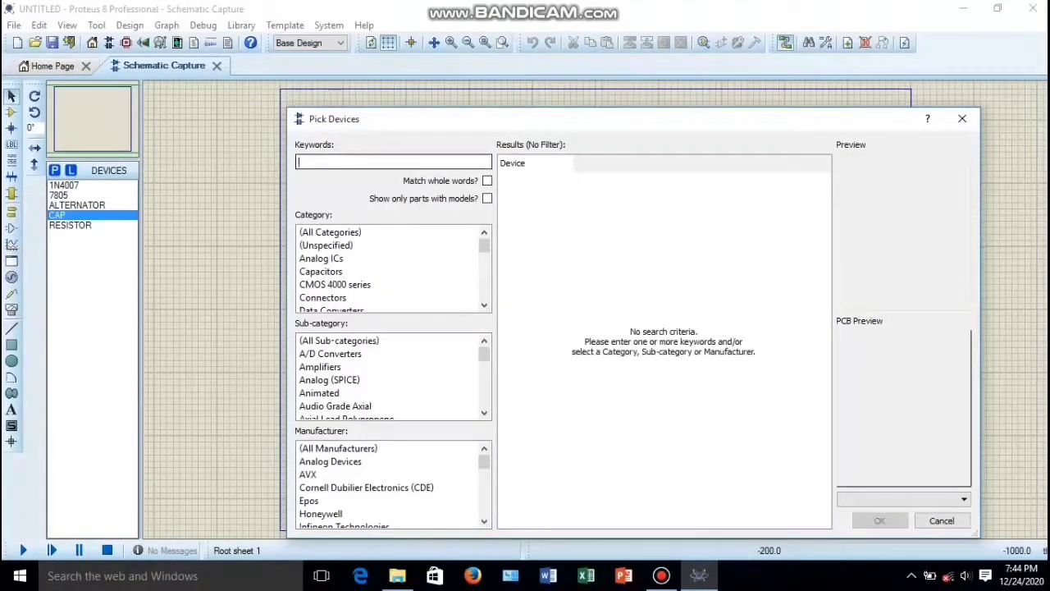
type("CAP-")
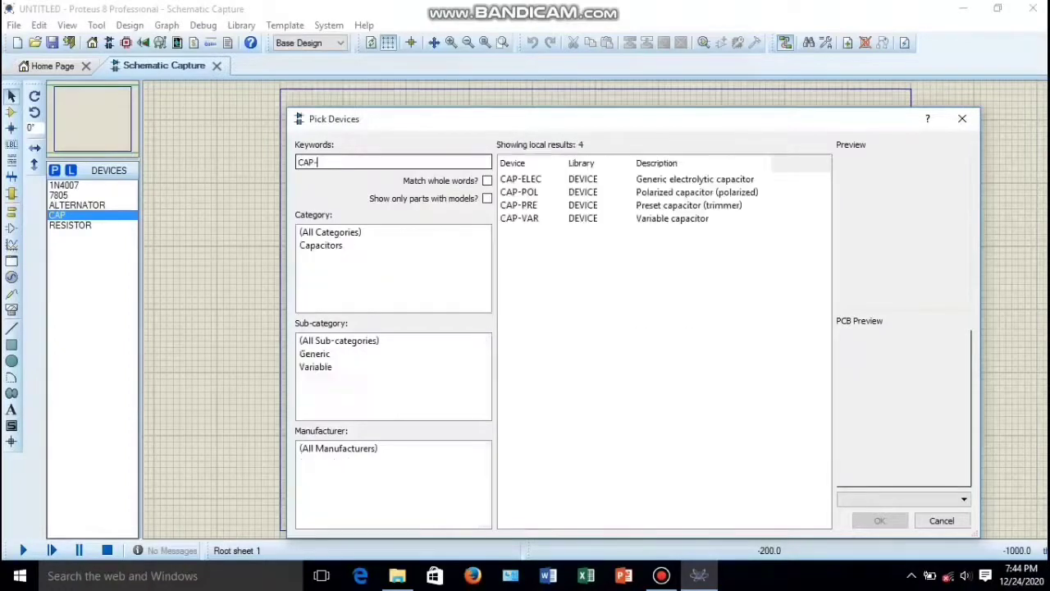
type("ELEC")
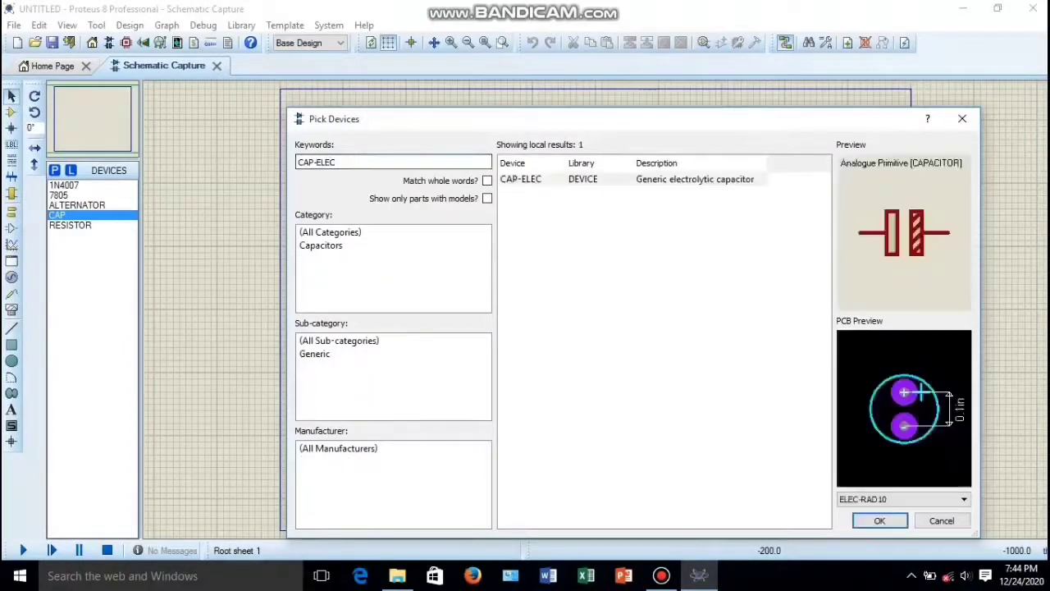
key("Return")
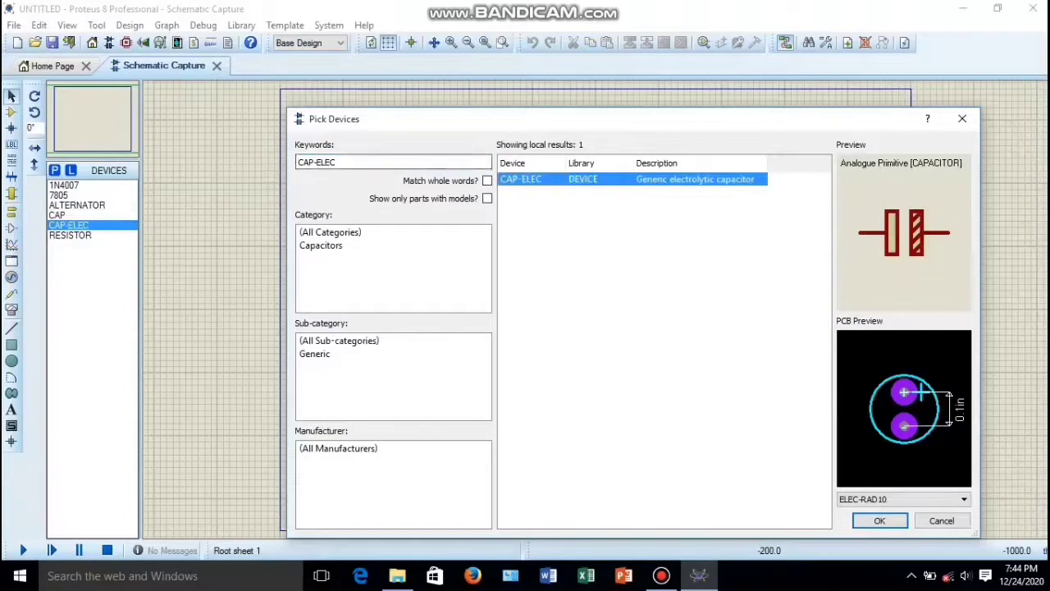
- Search for LED YELLOW and add the animated LED-YELLOW model to the device list
key("BackSpace")
key("BackSpace")
key("BackSpace")
key("BackSpace")
key("BackSpace")
key("BackSpace")
key("BackSpace")
key("BackSpace")
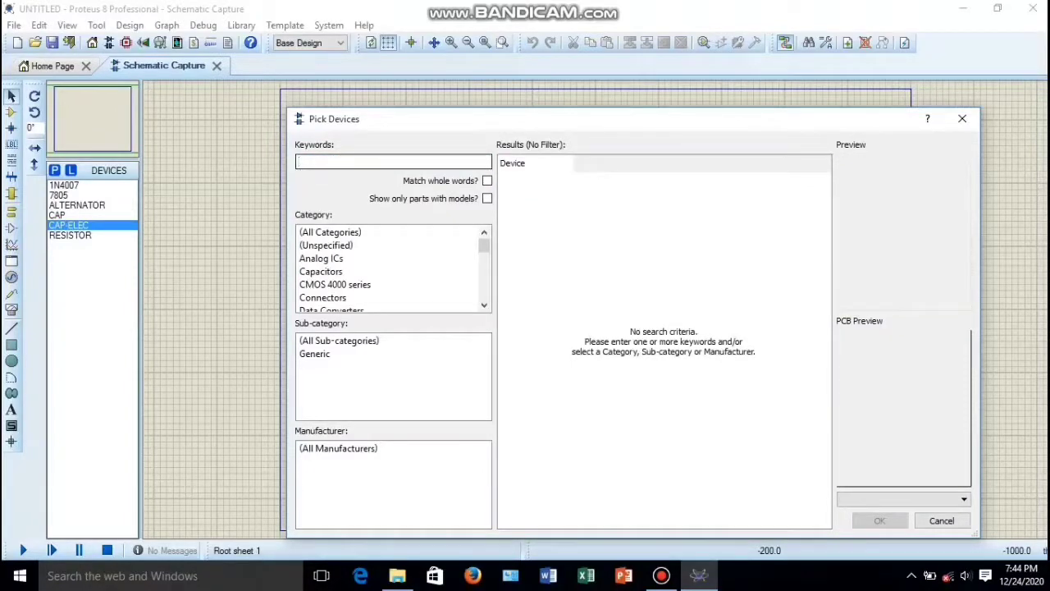
type("LED")
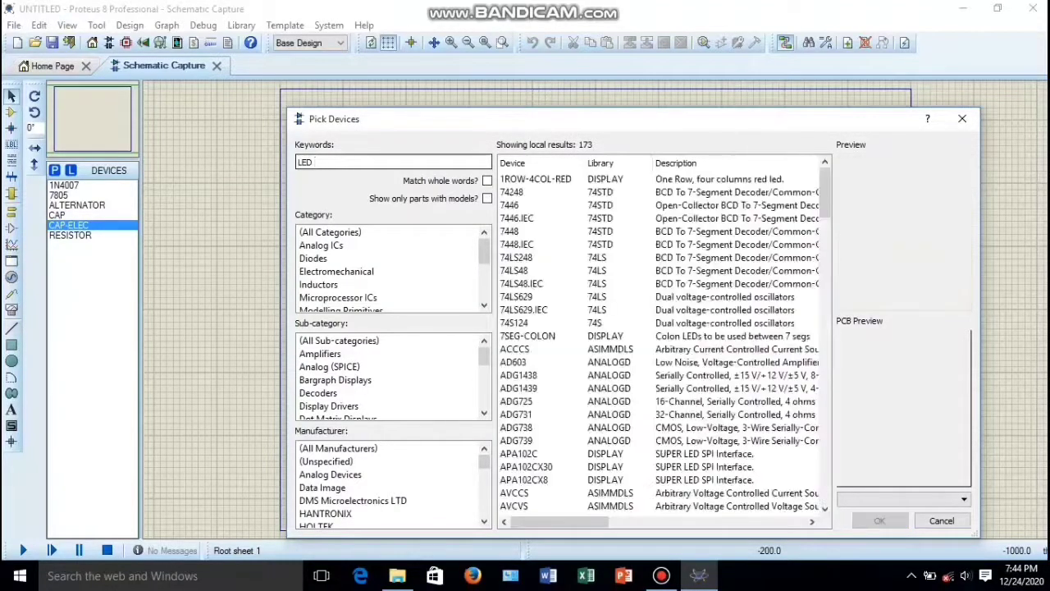
type(" YELL")
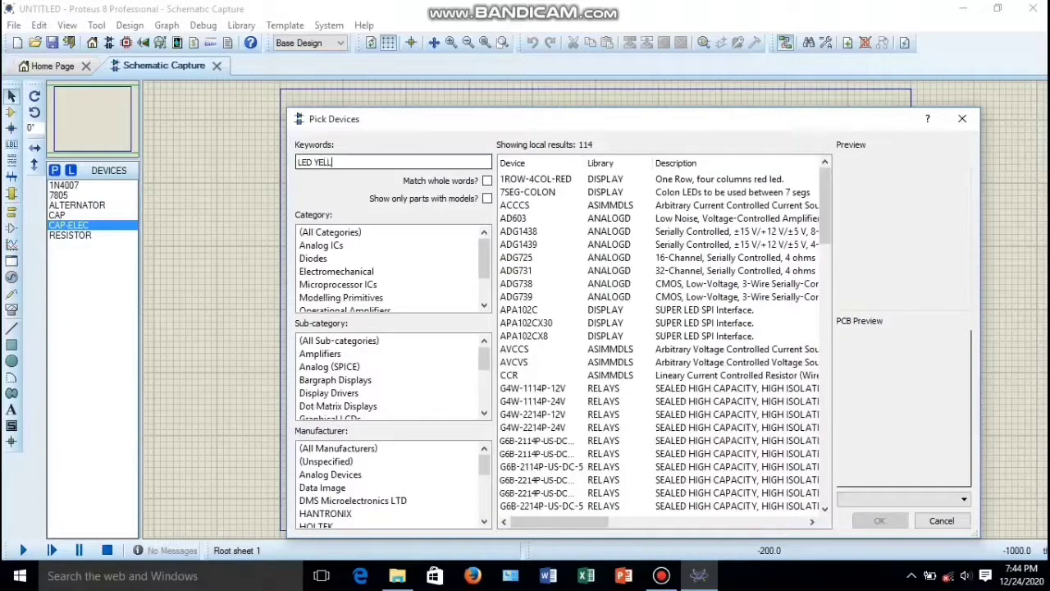
type("OW")
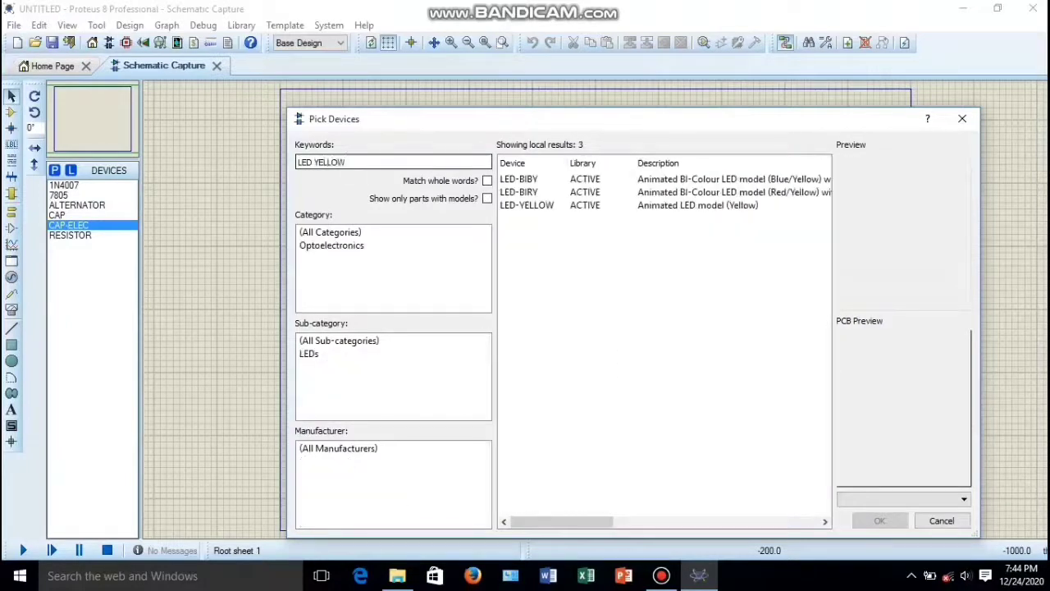
double_click(527, 205)
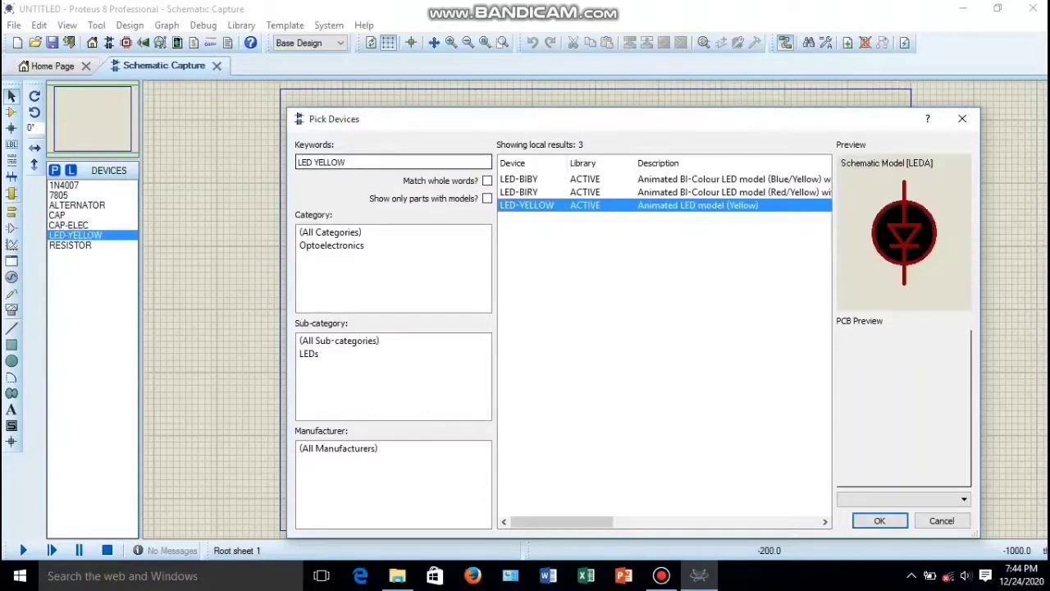
- Search for TRAN-2P2S, add the simple transformer to the device list and close the device picker
left_click(347, 163)
key("BackSpace")
key("BackSpace")
key("BackSpace")
key("BackSpace")
key("BackSpace")
key("BackSpace")
key("BackSpace")
key("BackSpace")
key("BackSpace")
key("BackSpace")
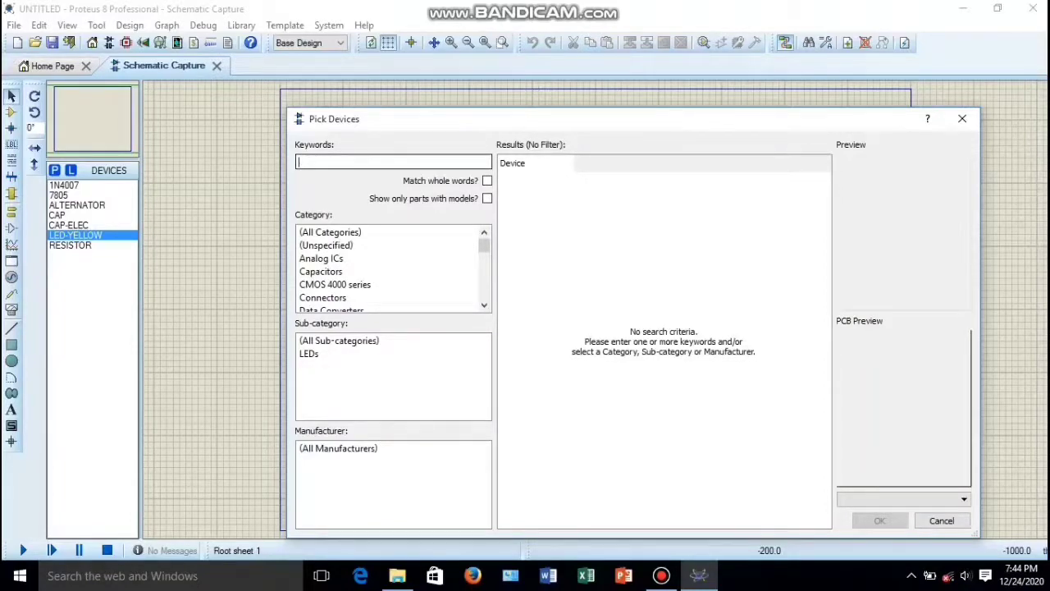
type("TRAN-")
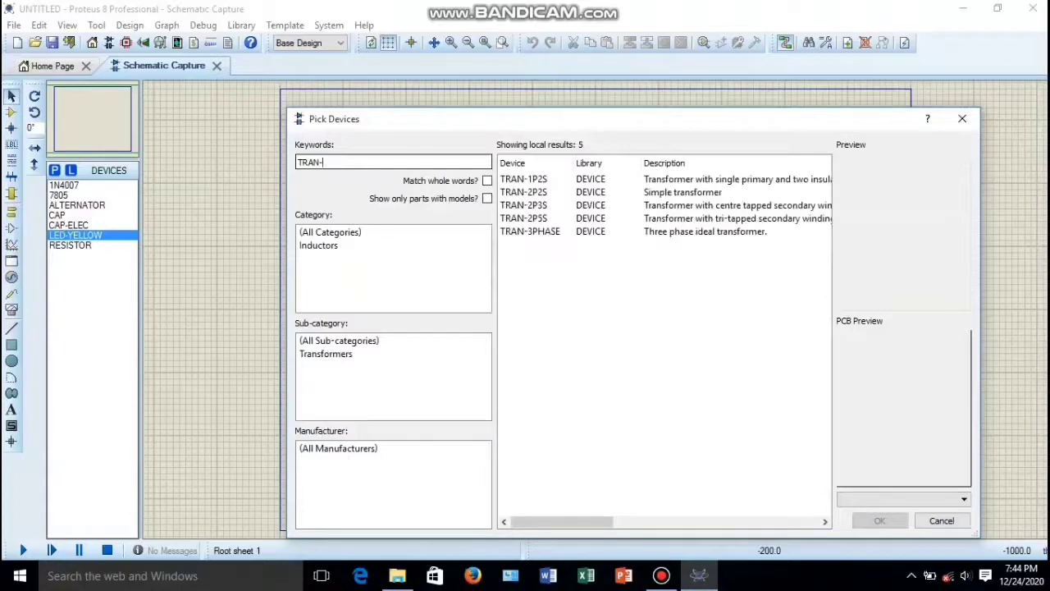
type("2P2S")
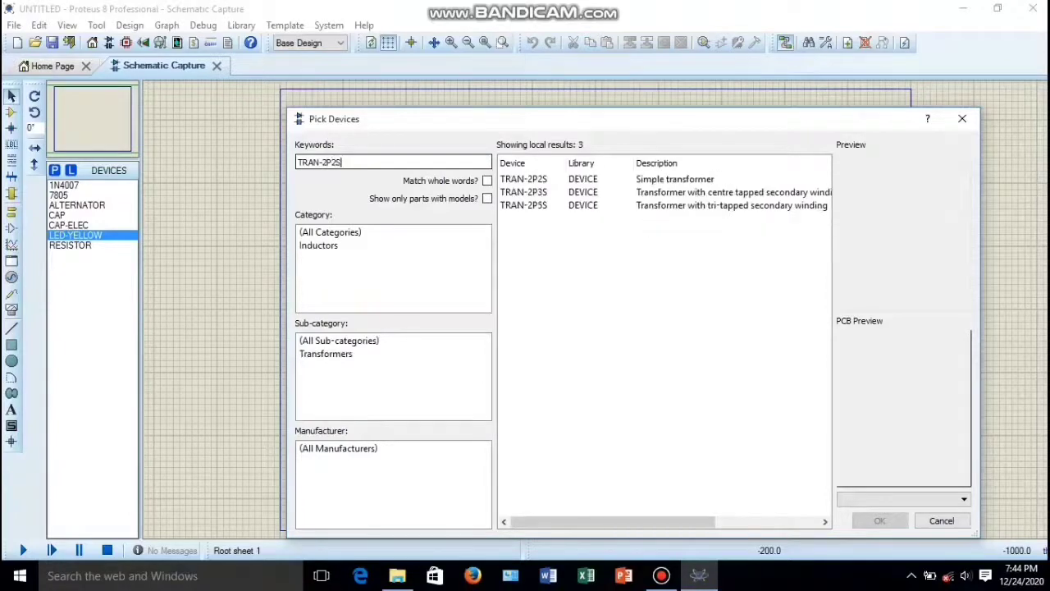
double_click(523, 179)
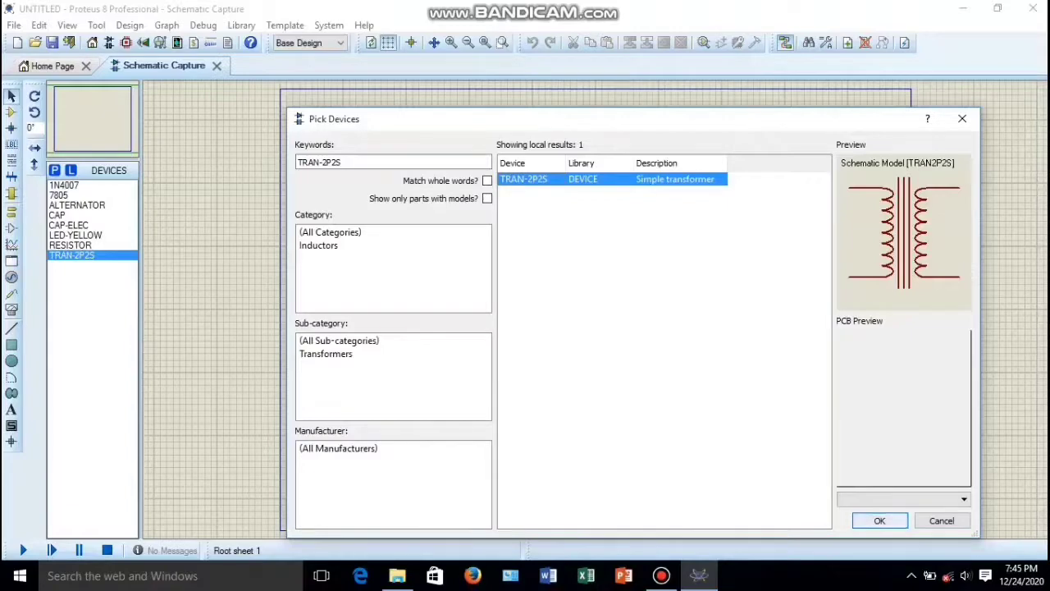
left_click(880, 520)
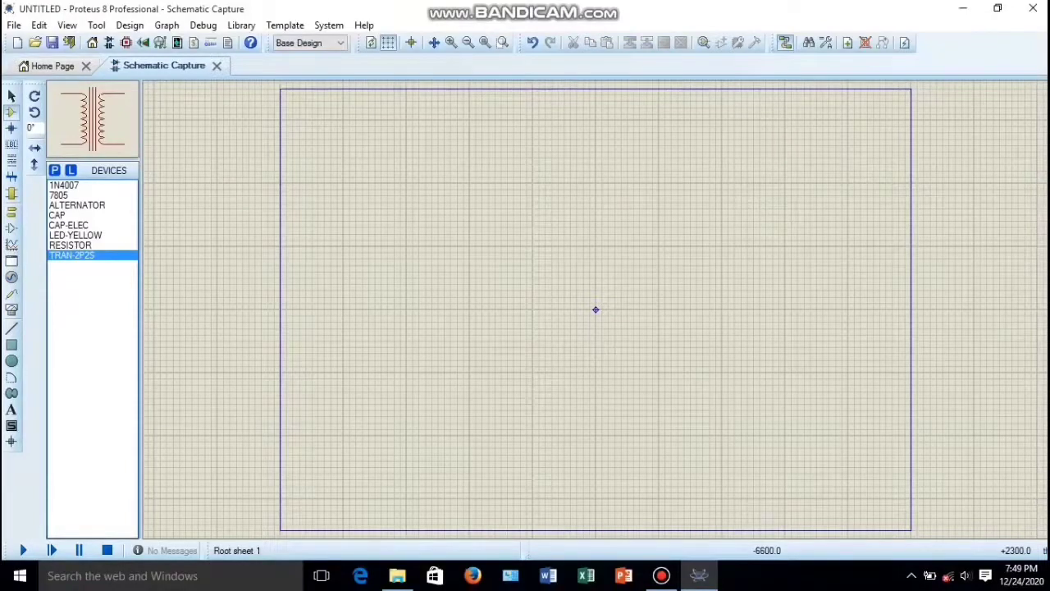
- Place the ALTERNATOR near the sheet's left edge and the TRAN-2P2S transformer just to its right
mouse_move(596, 309)
left_mouse_down()
mouse_move(576, 260)
mouse_move(596, 204)
mouse_move(576, 310)
left_mouse_up()
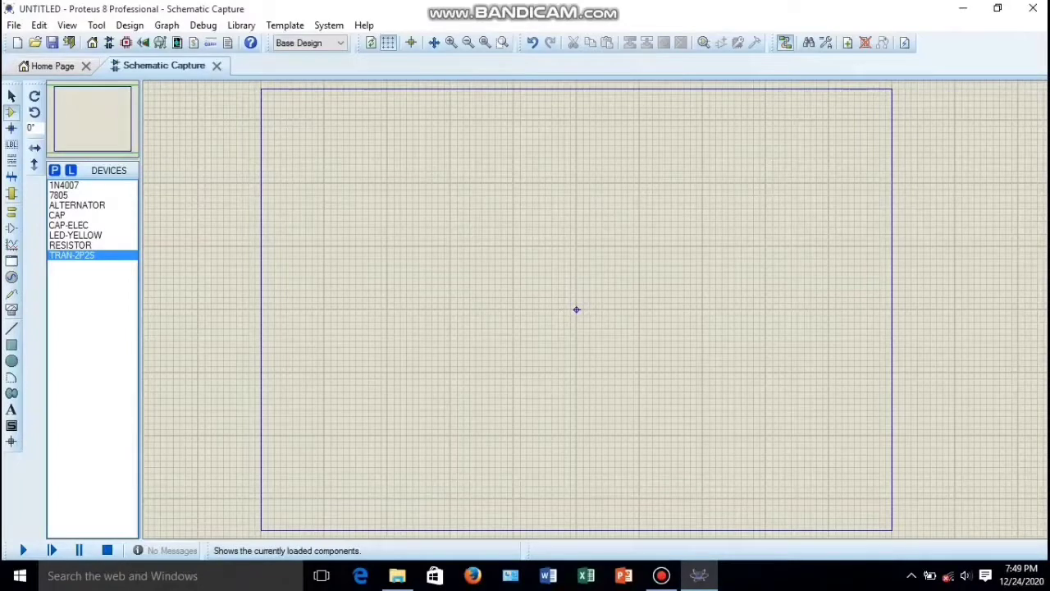
left_click(97, 205)
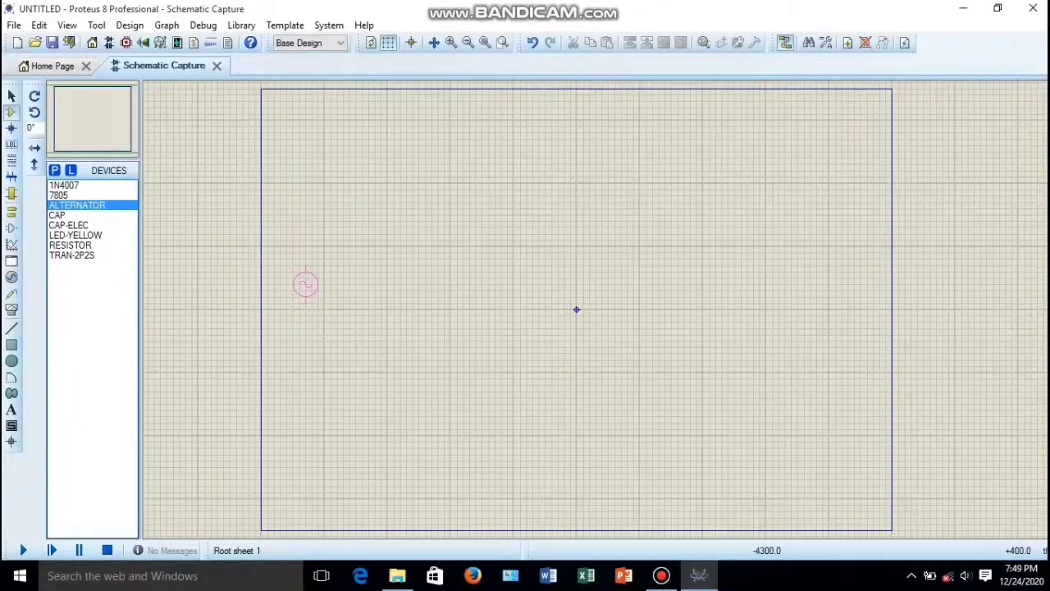
left_click(305, 284)
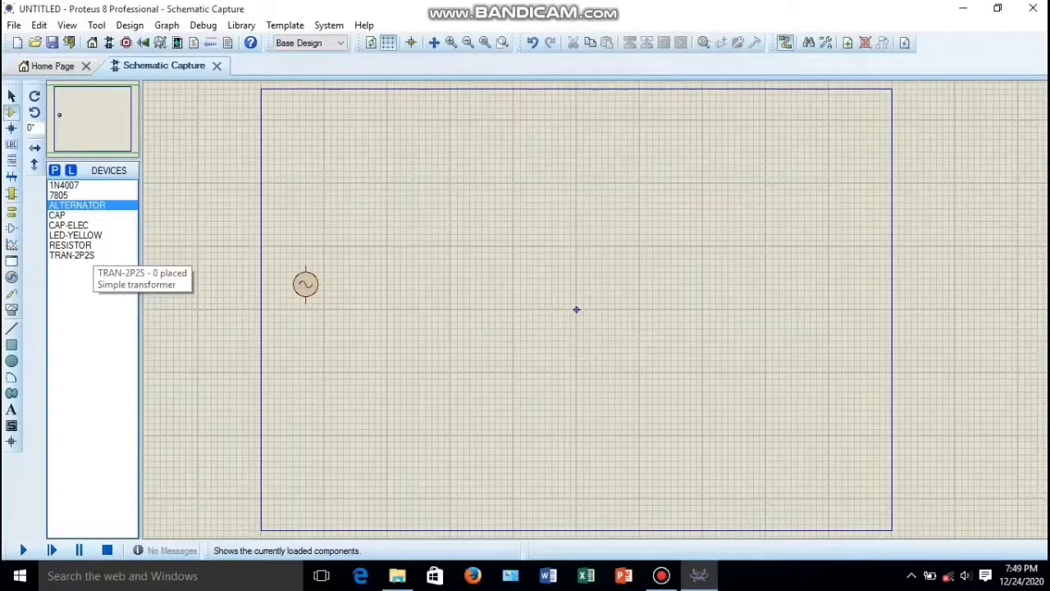
left_click(93, 255)
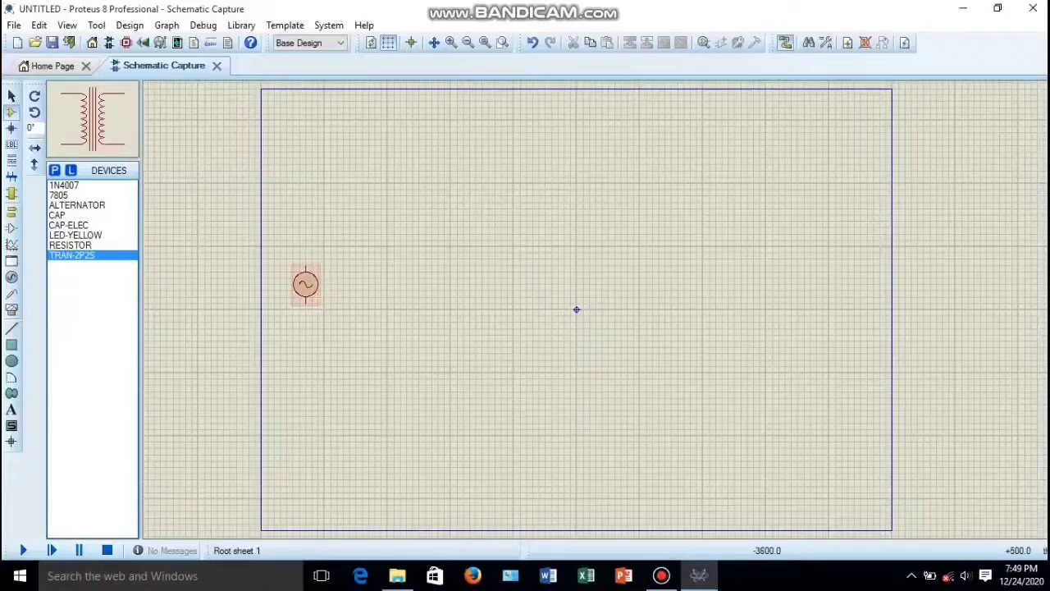
left_click(369, 309)
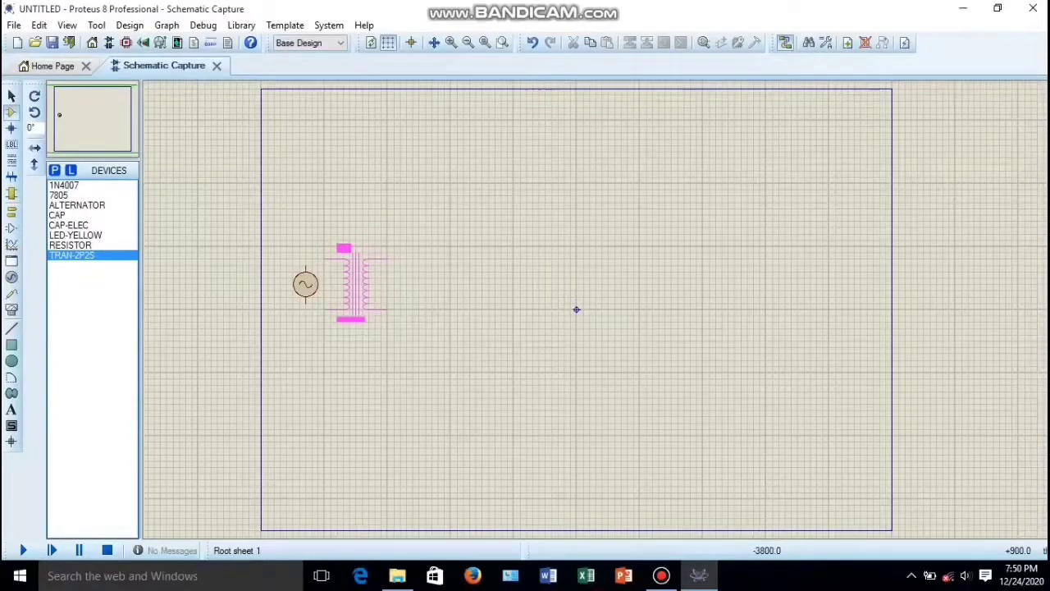
left_click(354, 283)
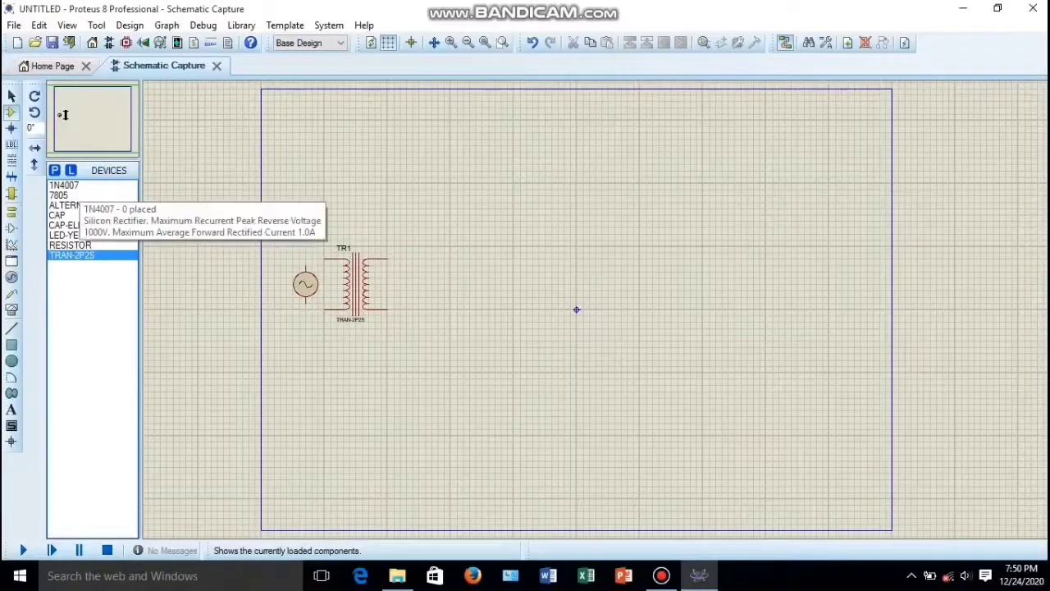
- Place four 1N4007 diodes in two rows of two to the right of the transformer, aligned with its secondary terminals
left_click(64, 186)
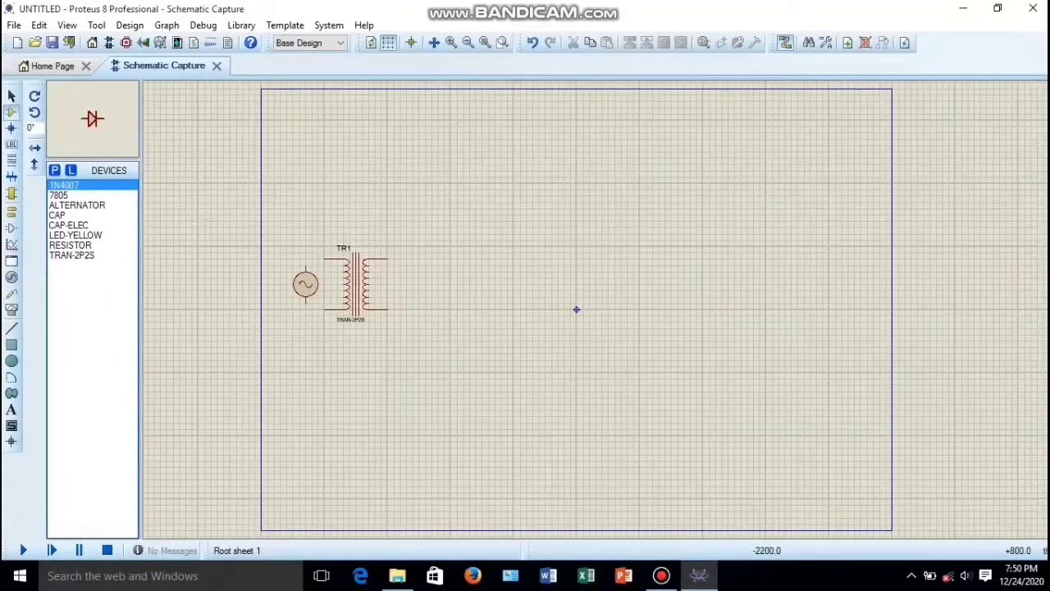
left_click(439, 259)
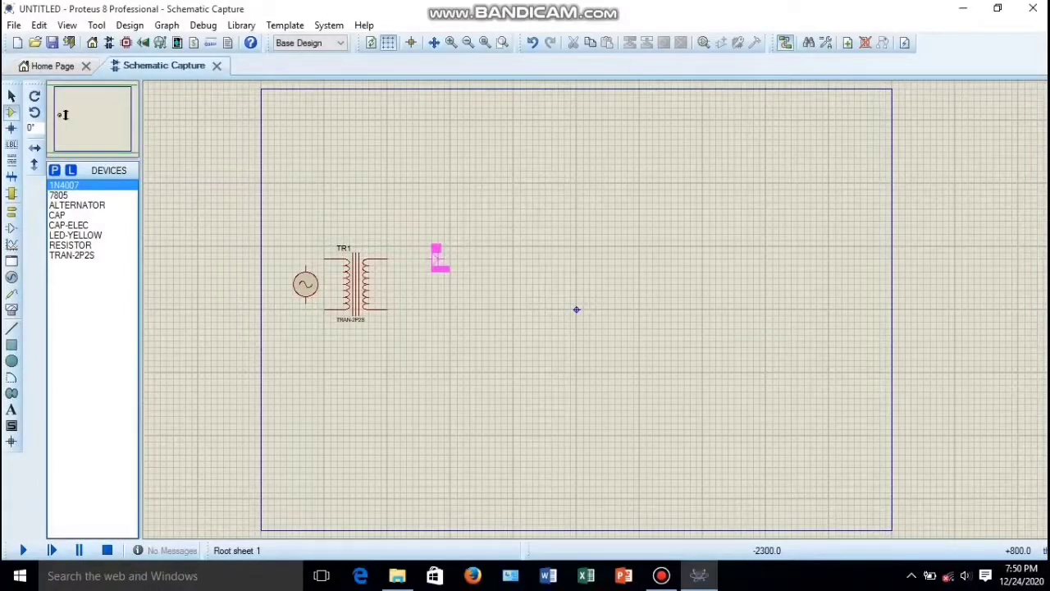
left_click(439, 259)
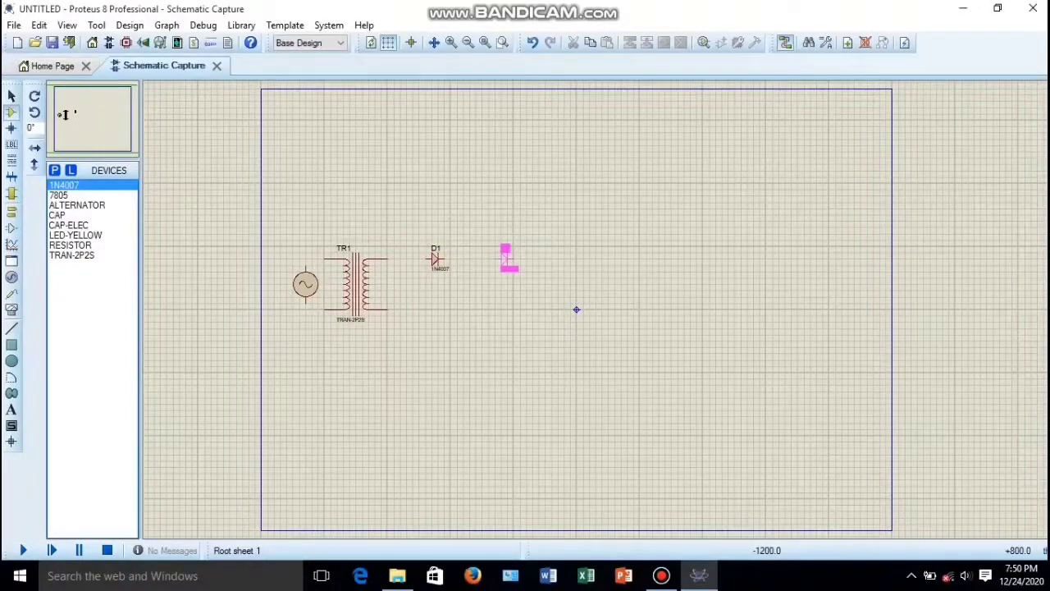
left_click(506, 259)
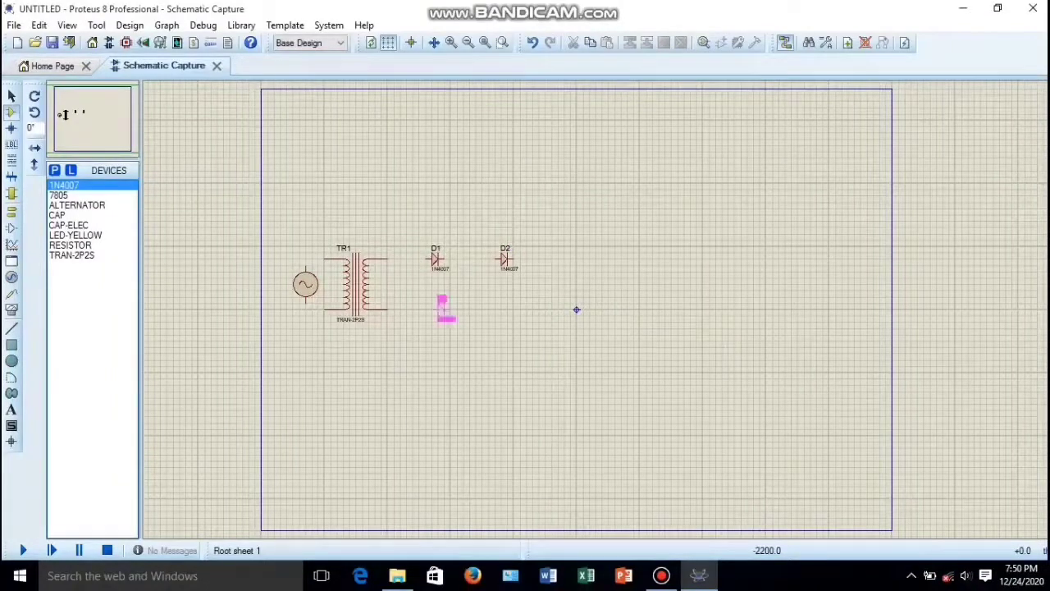
left_click(436, 310)
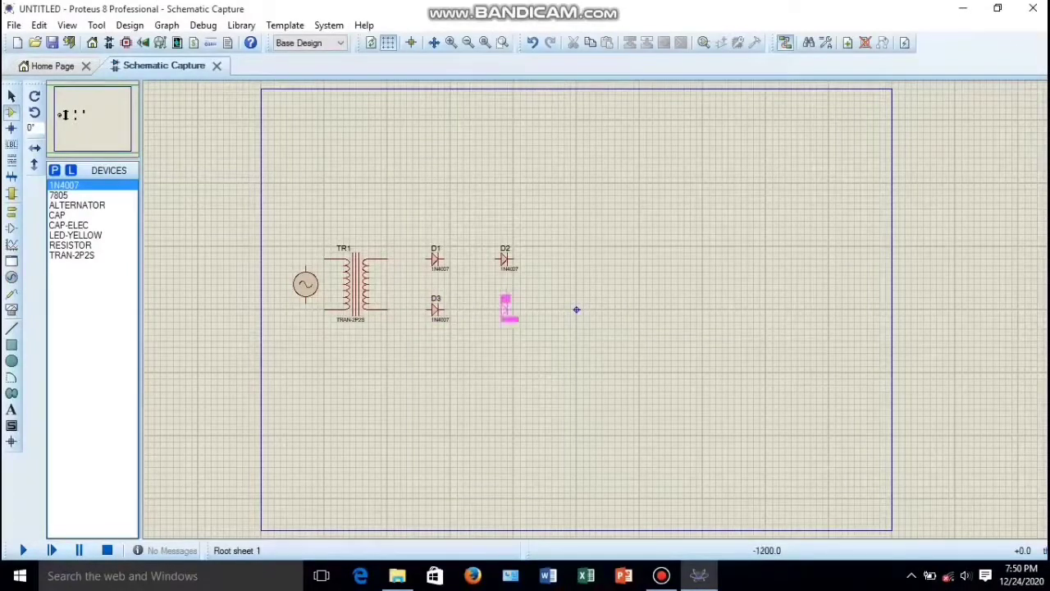
left_click(506, 310)
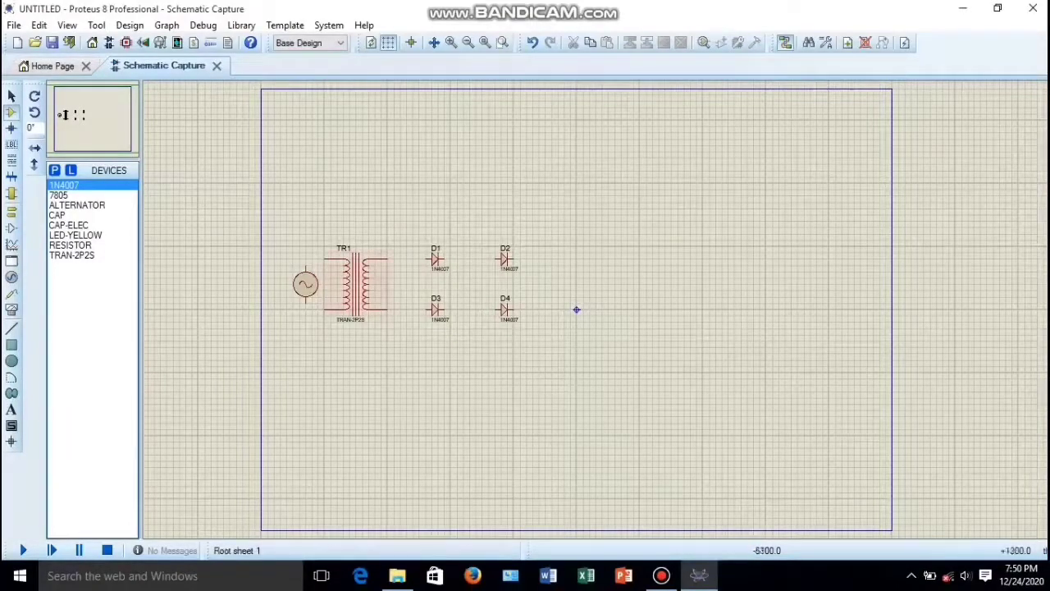
- Place a CAP-ELEC capacitor to the right of the diodes and rotate it clockwise to stand vertically
left_click(69, 225)
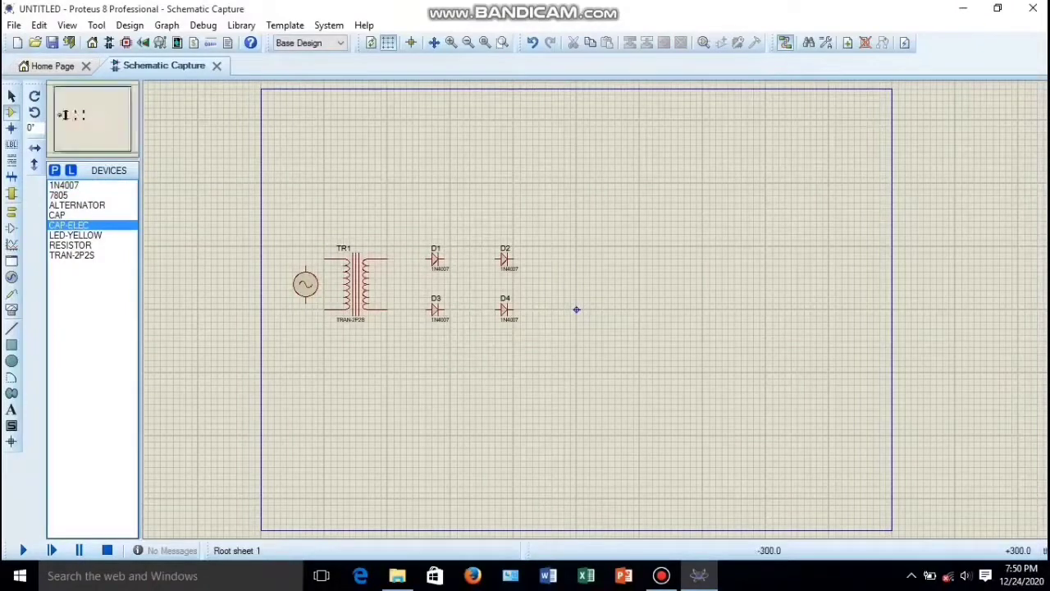
left_click(576, 309)
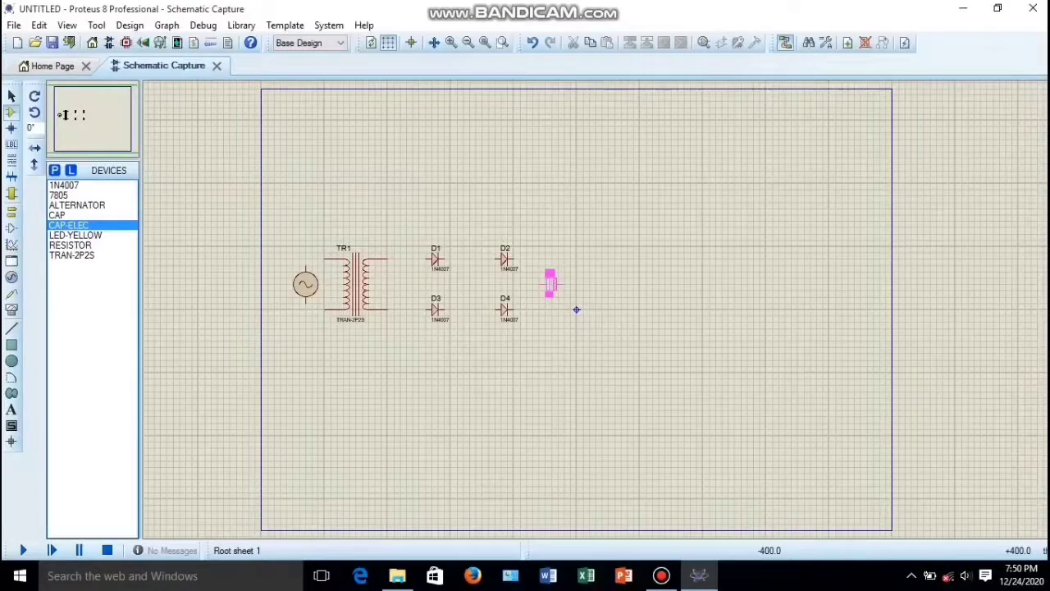
left_click(576, 309)
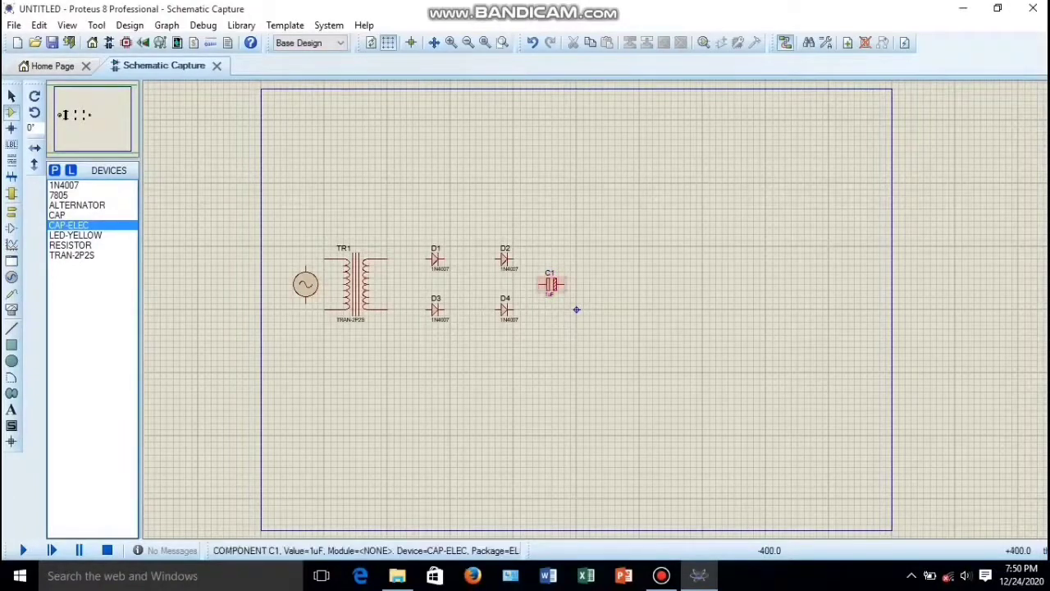
right_click(563, 285)
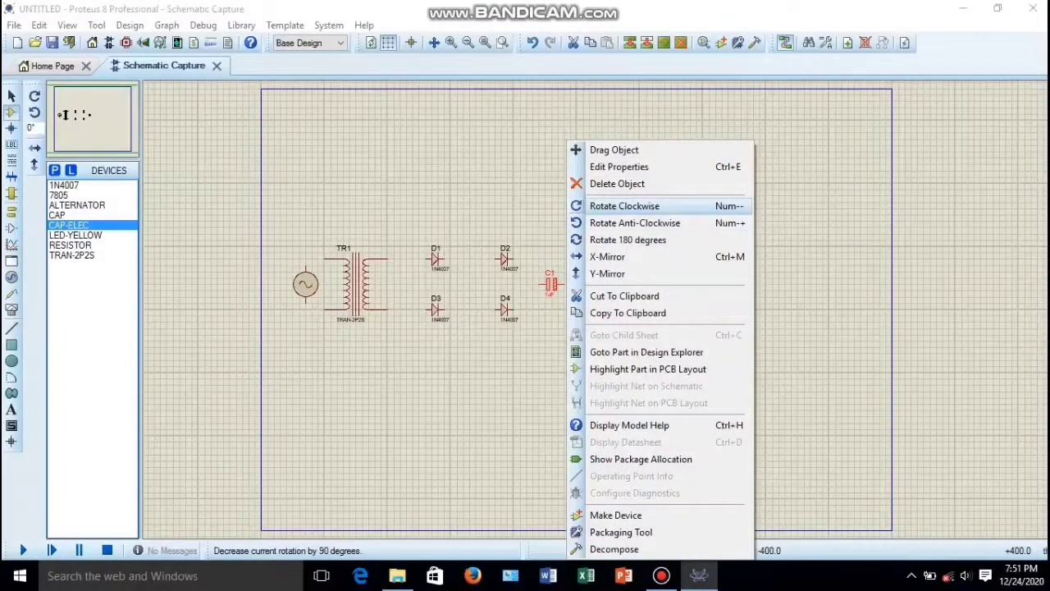
left_click(623, 206)
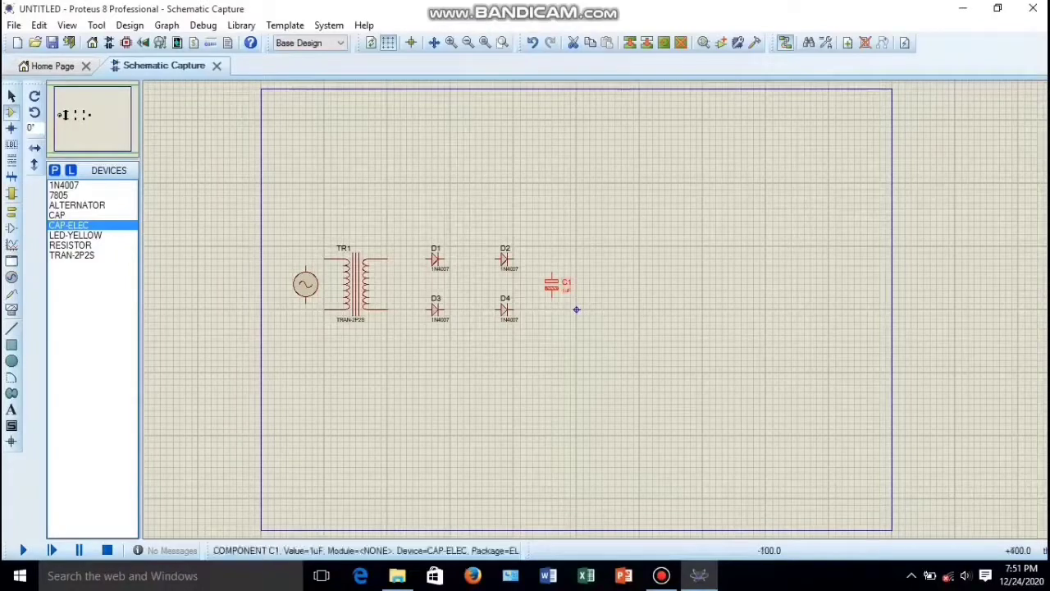
left_click(576, 309)
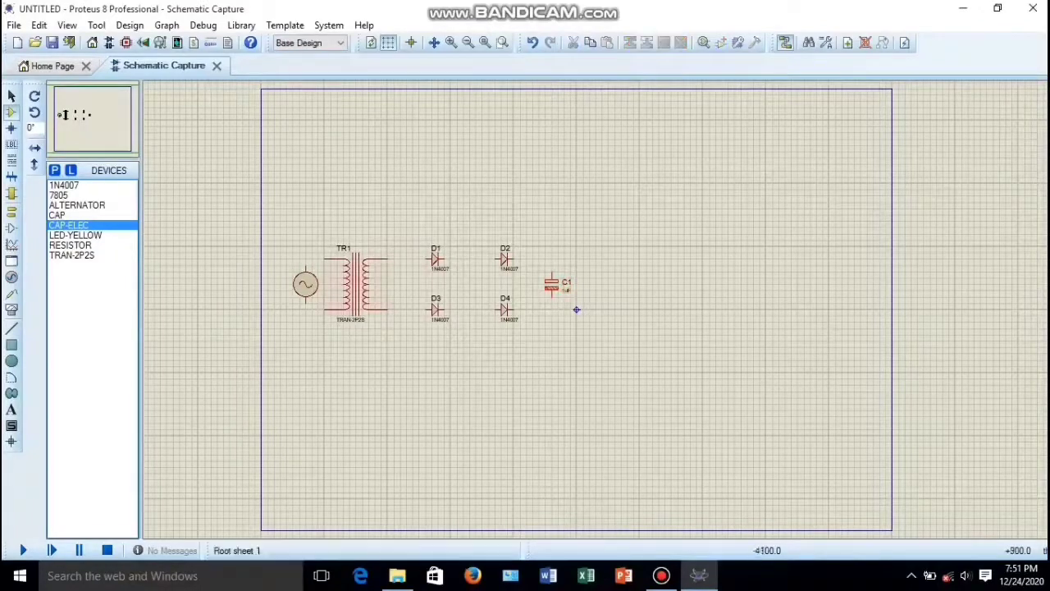
- Place a CAP capacitor to the right of the electrolytic capacitor and rotate it clockwise to stand vertically
key("Up")
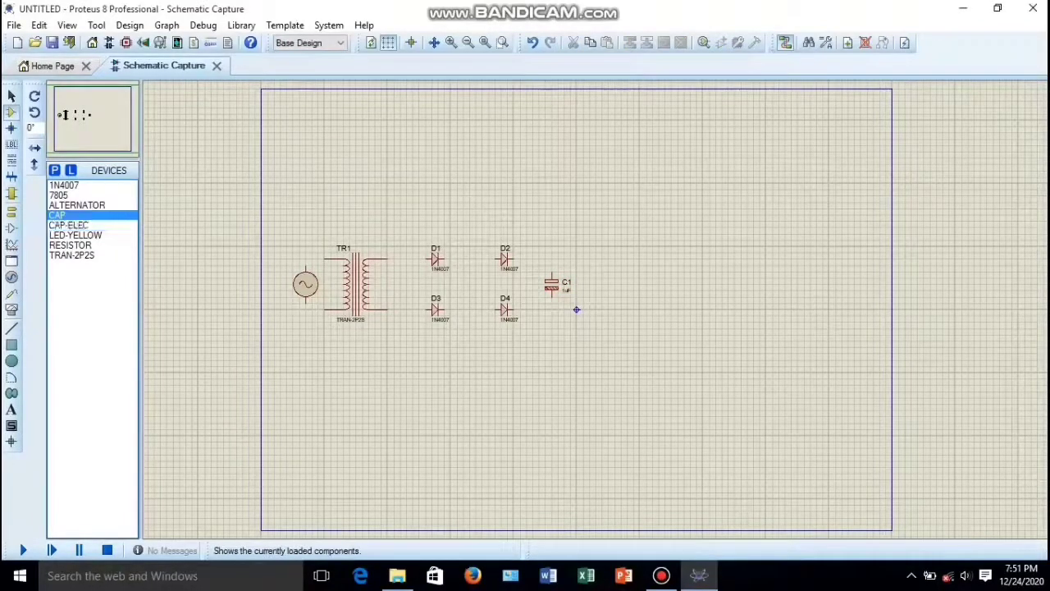
left_click(577, 309)
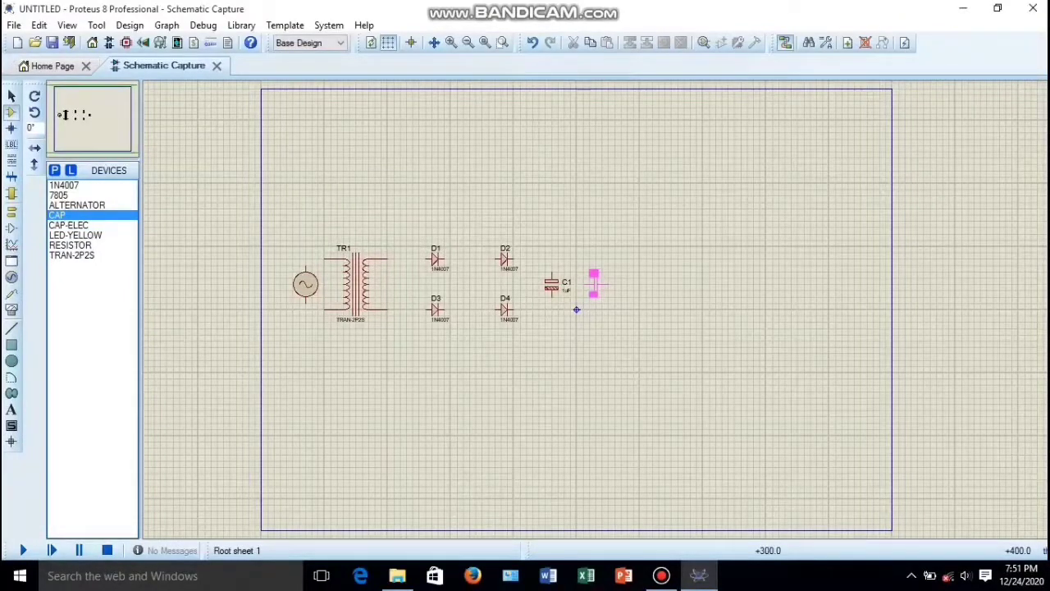
left_click(576, 310)
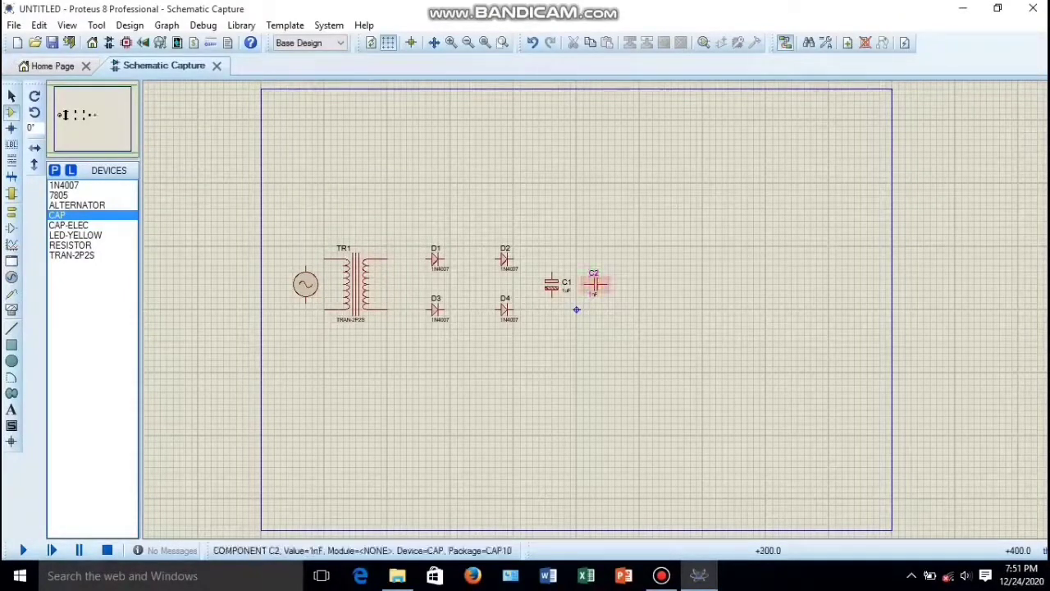
right_click(576, 309)
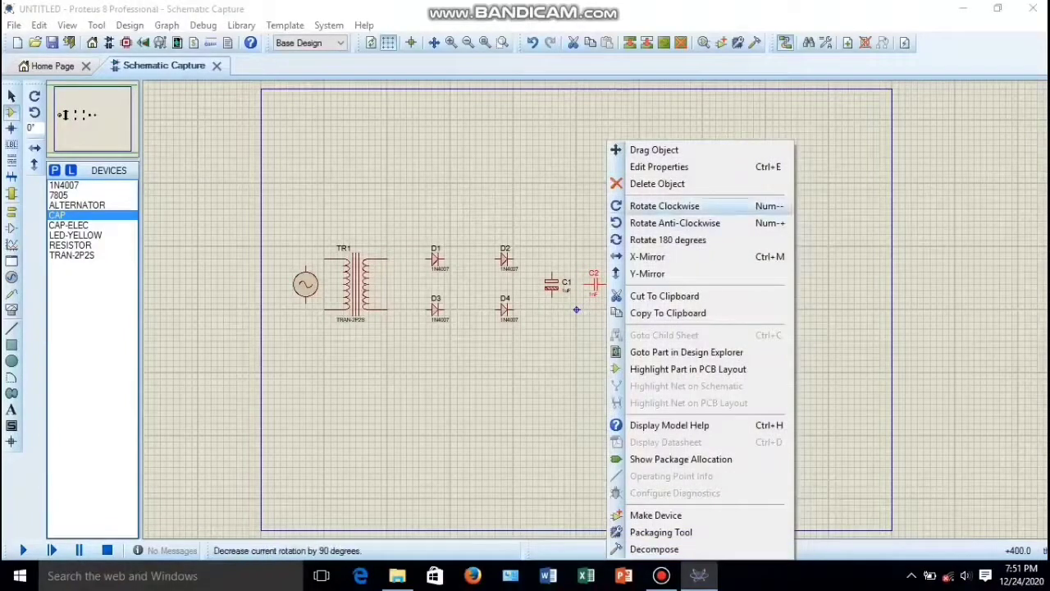
left_click(665, 206)
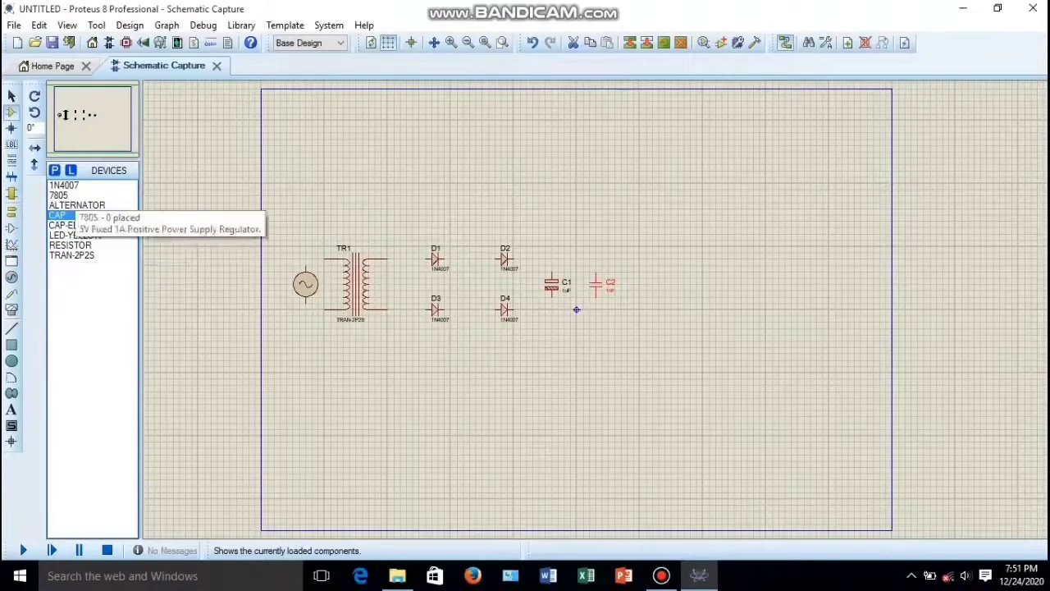
- Place the 7805 regulator to the right of the capacitors, with its input pin level with the upper diode row
left_click(58, 195)
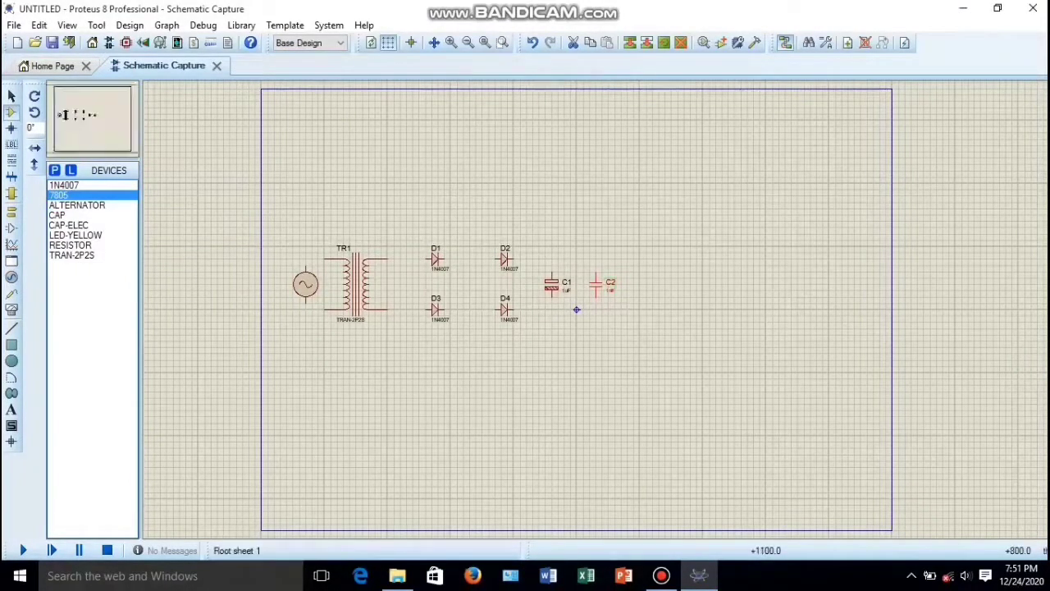
left_click(647, 259)
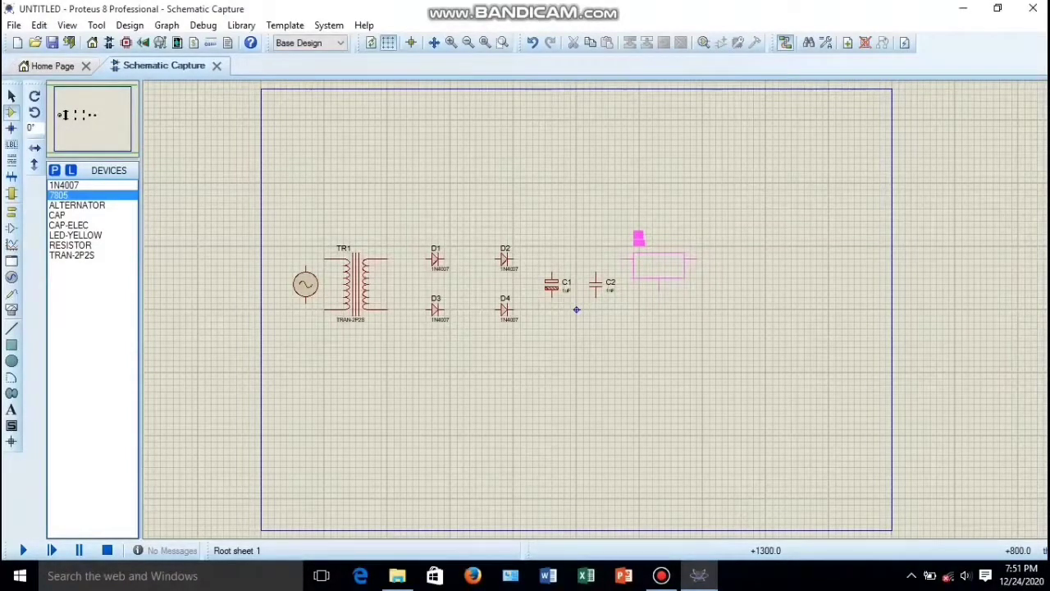
left_click(659, 267)
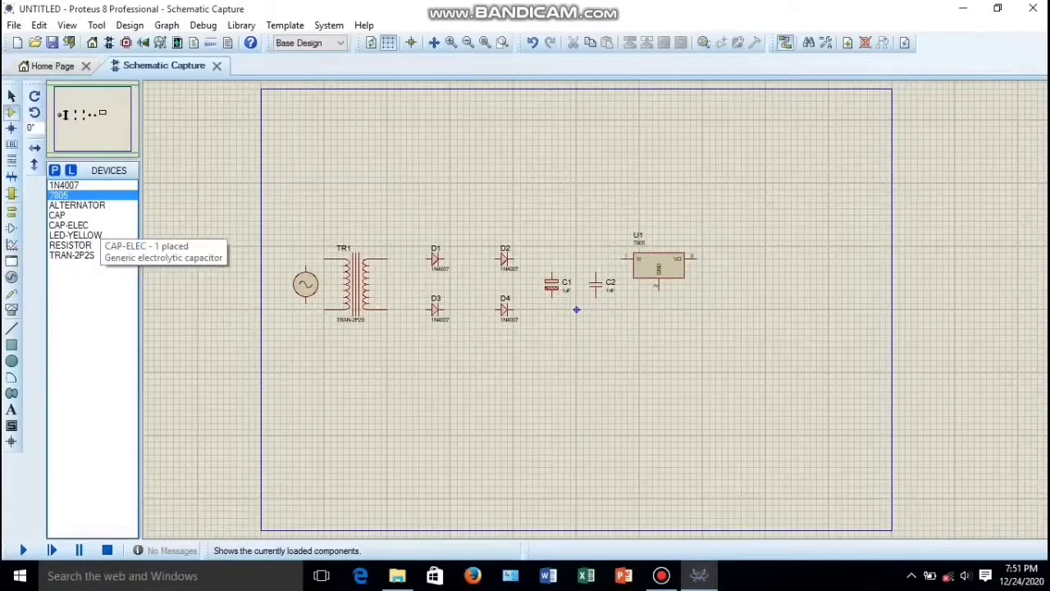
- Place another CAP capacitor to the right of the 7805 regulator and rotate it clockwise to stand vertically
left_click(74, 215)
left_click(728, 284)
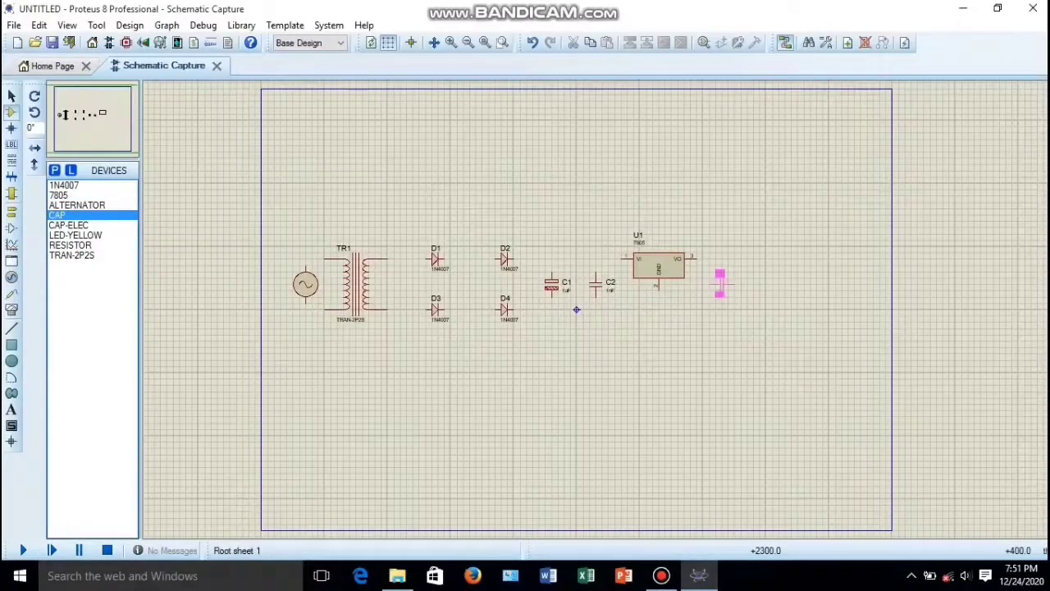
left_click(720, 284)
right_click(722, 284)
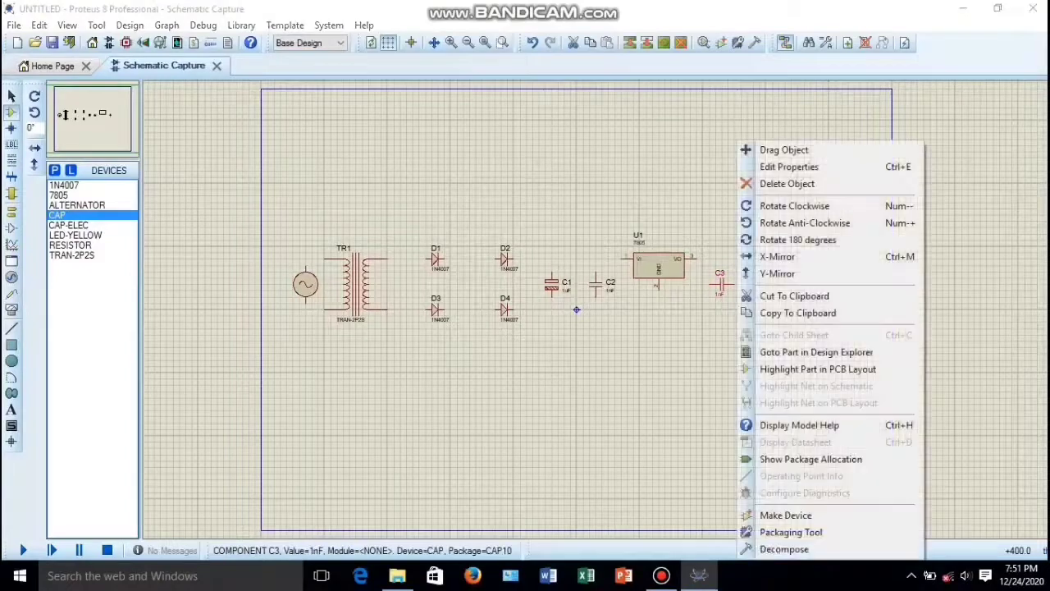
left_click(795, 206)
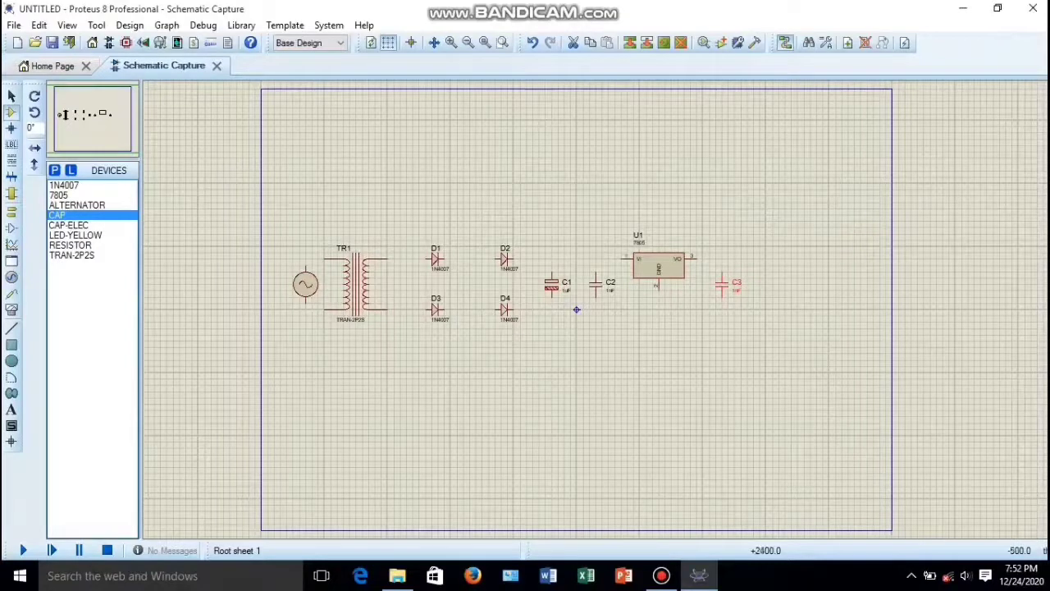
left_click(728, 341)
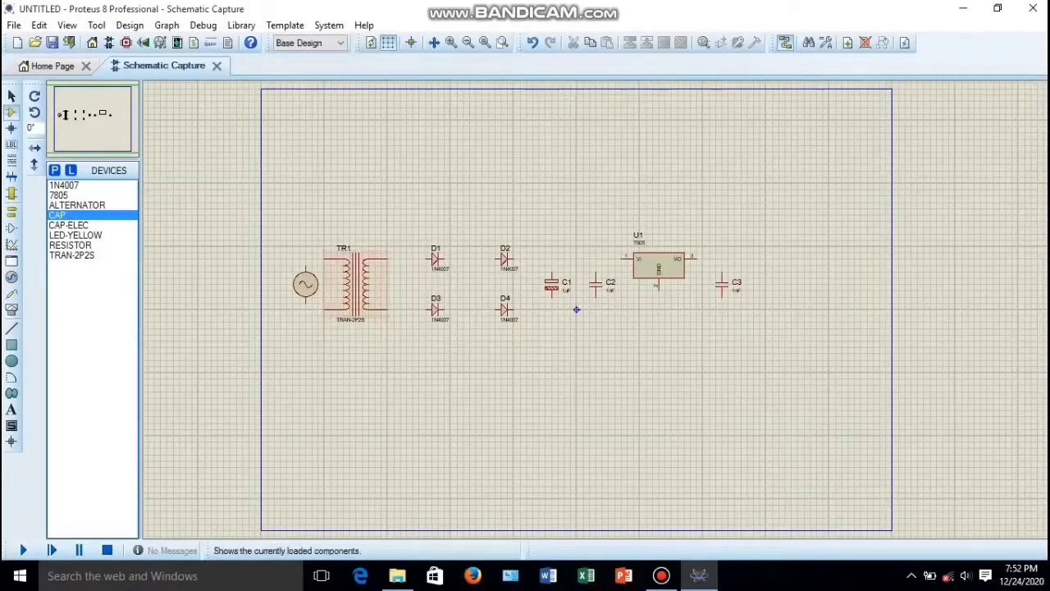
- Place a RESISTOR to the right of capacitor C3 and rotate it clockwise to stand vertically
left_click(79, 246)
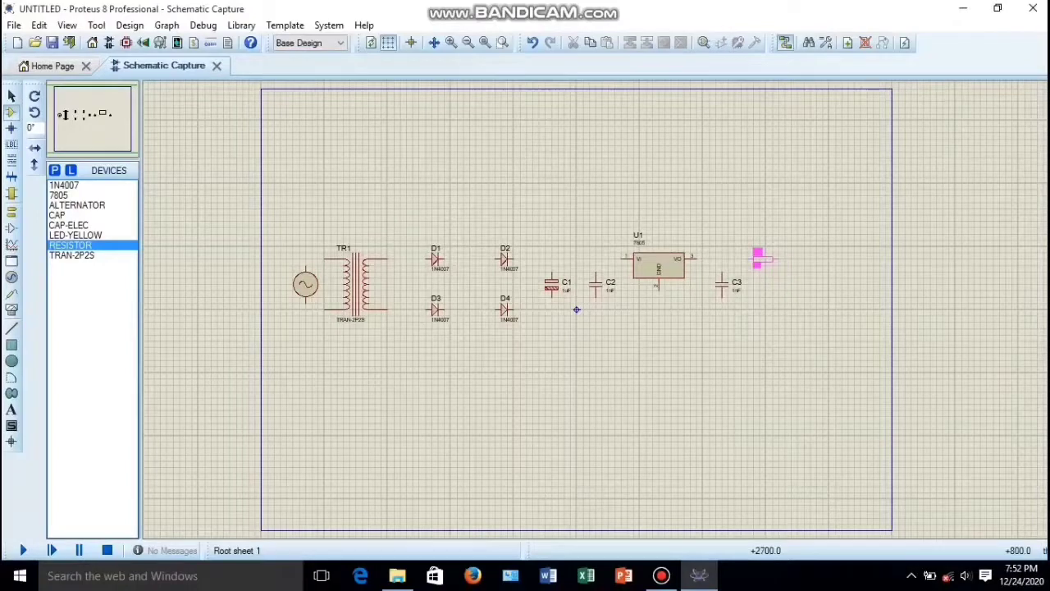
left_click(764, 260)
right_click(765, 260)
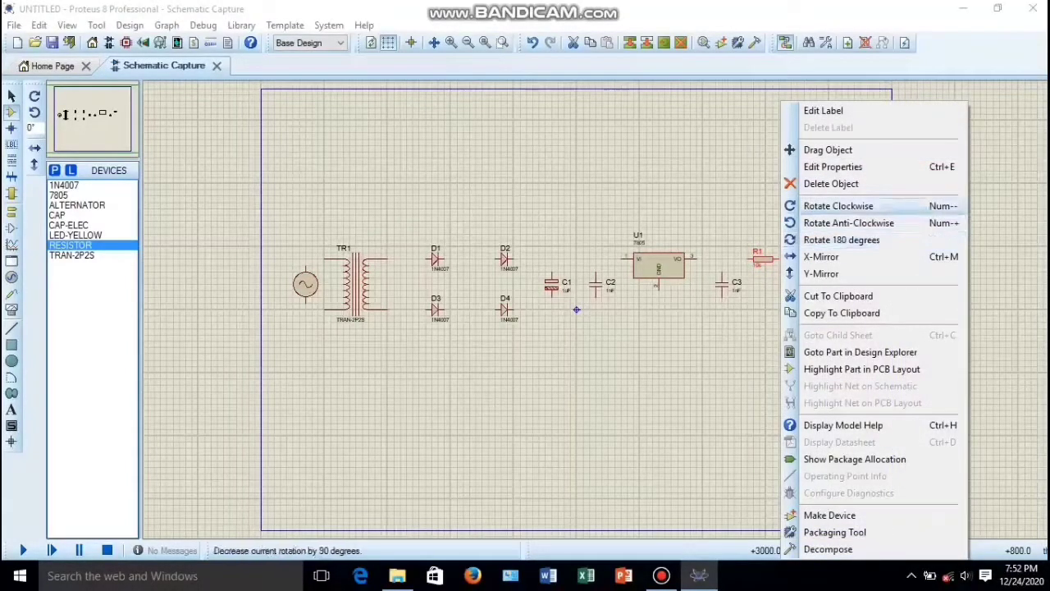
left_click(839, 206)
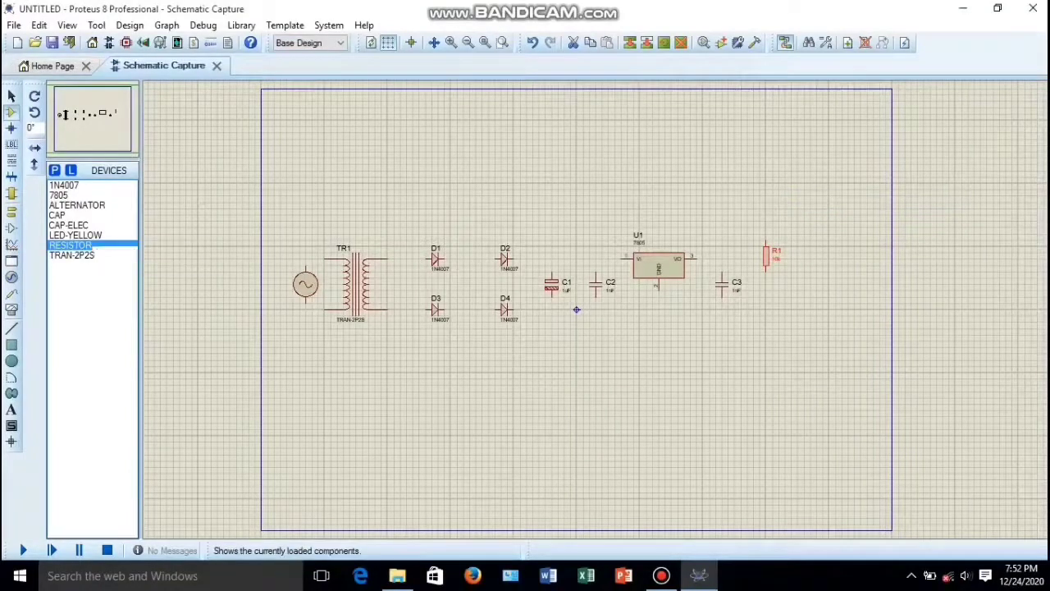
- Place an LED-YELLOW below the resistor and move the resistor down so it sits just above the LED
left_click(75, 235)
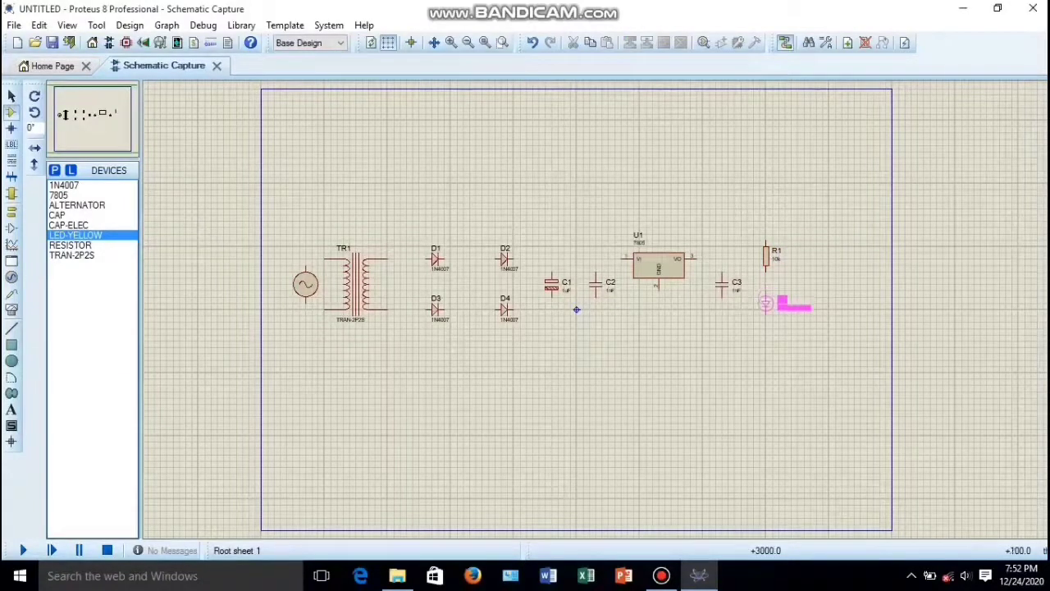
left_click(766, 309)
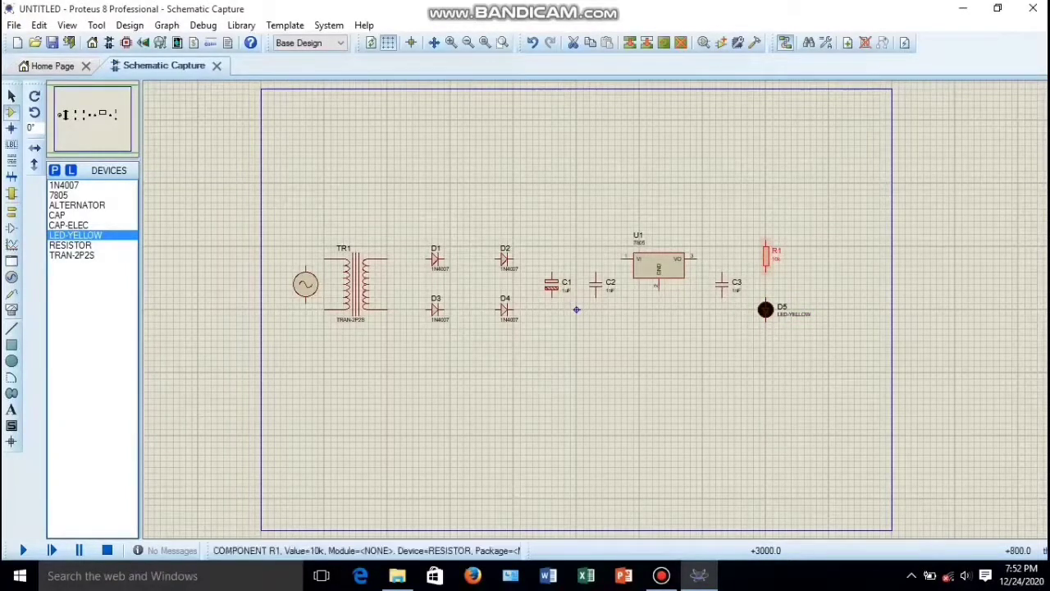
left_click_drag(766, 254, 765, 273)
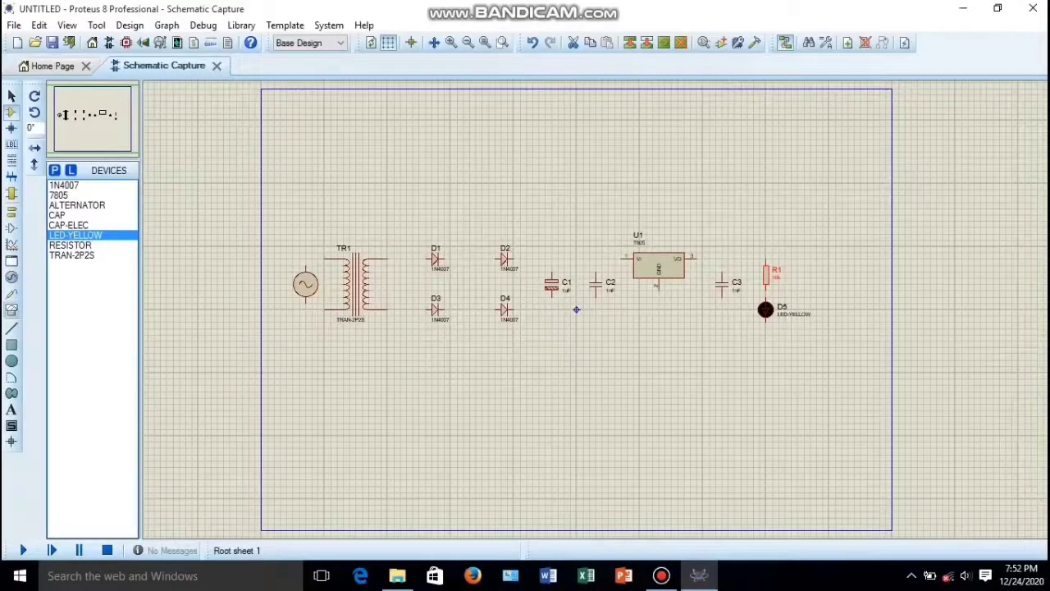
- Place a DC VOLTMETER instrument to the right of the resistor and LED
left_click(11, 310)
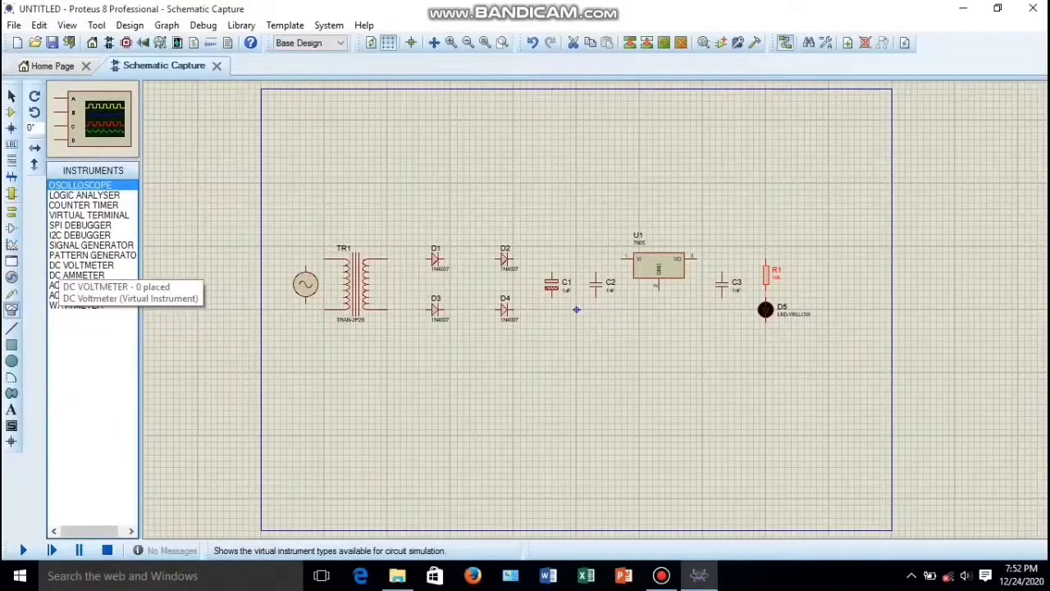
left_click(82, 265)
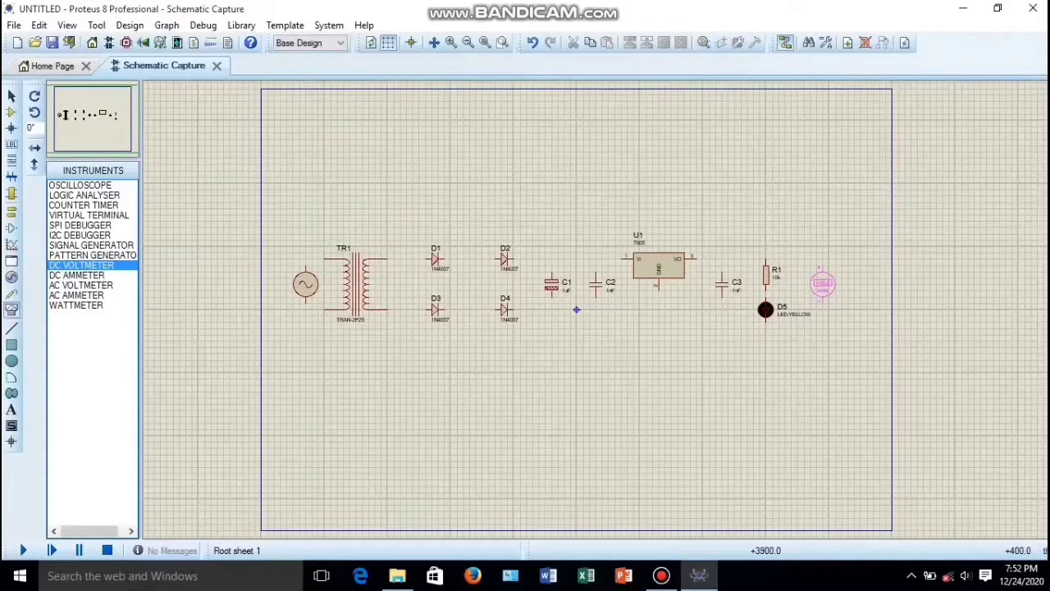
left_click(823, 284)
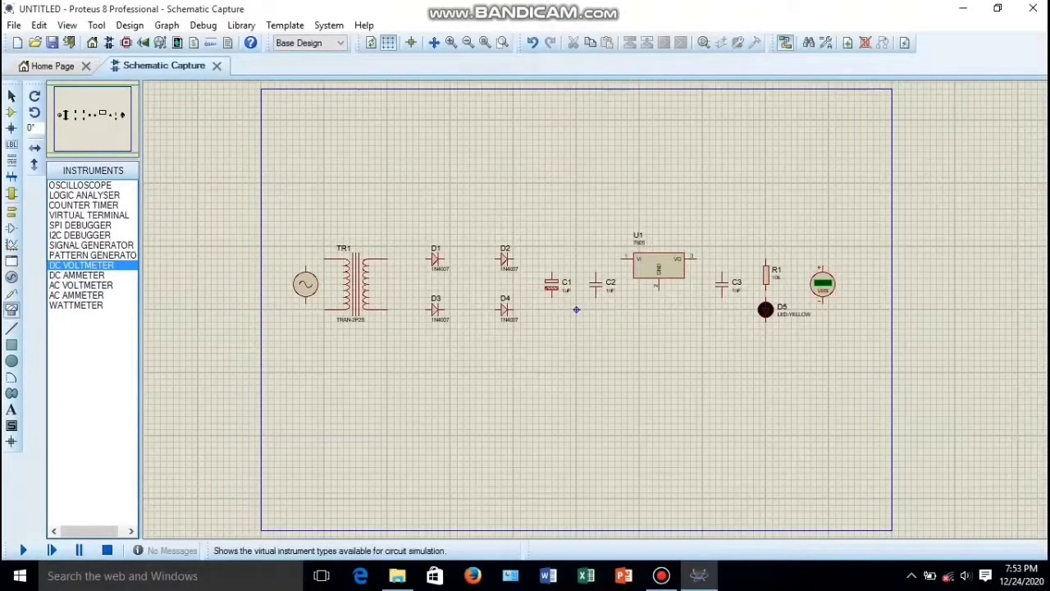
- Place a GROUND terminal below the diodes, between D4 and capacitor C1
left_click(12, 211)
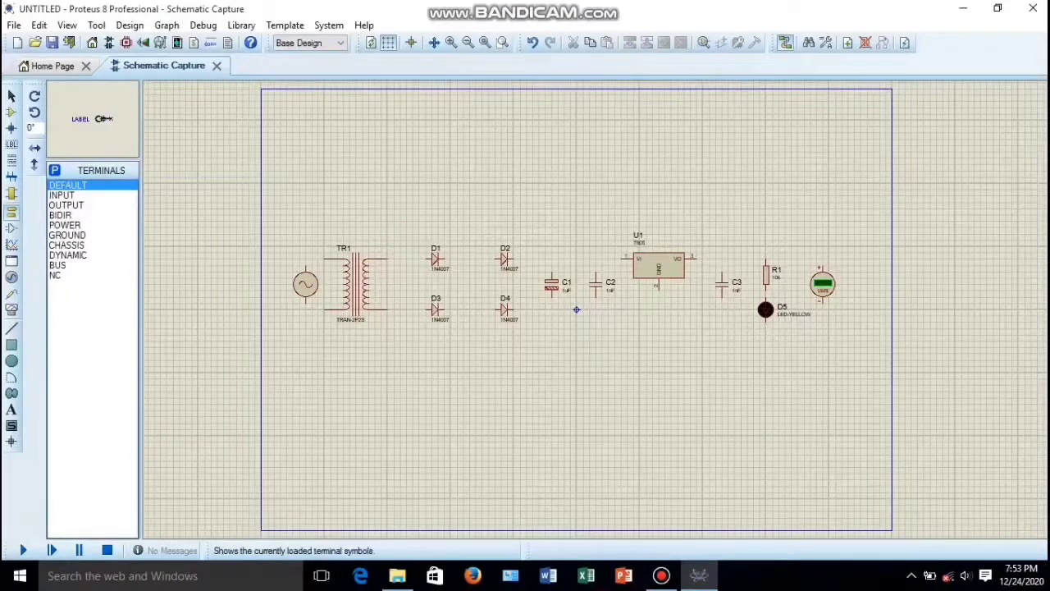
left_click(66, 235)
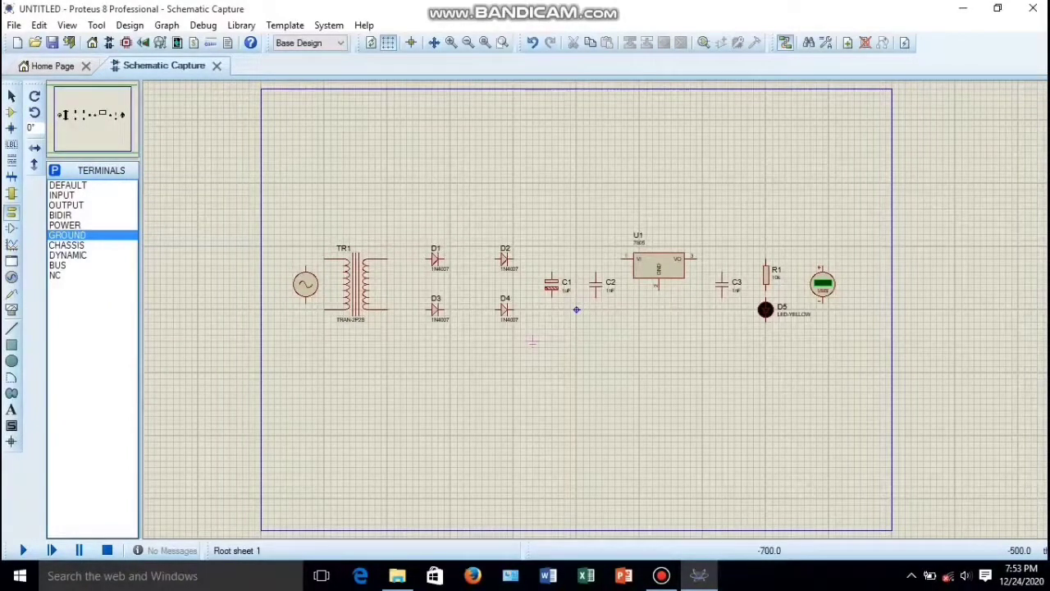
left_click(533, 341)
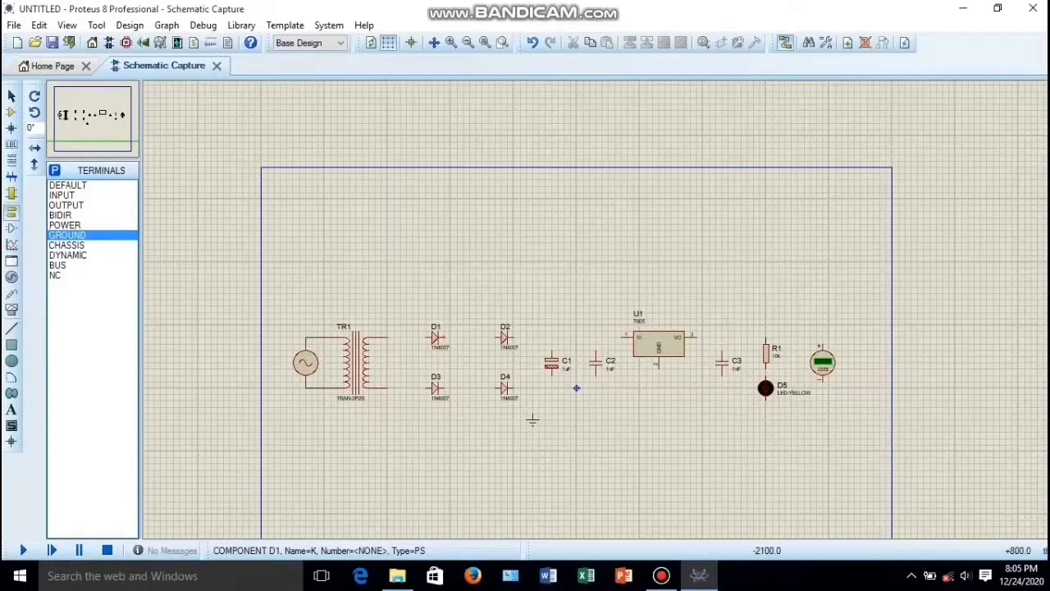
- Wire the four diodes into a bridge: D1 cathode to D2 anode, D2 to D4 cathodes, D4 anode to D3 cathode, D3 to D1 anodes
left_click(441, 336)
left_click(498, 336)
left_click(513, 336)
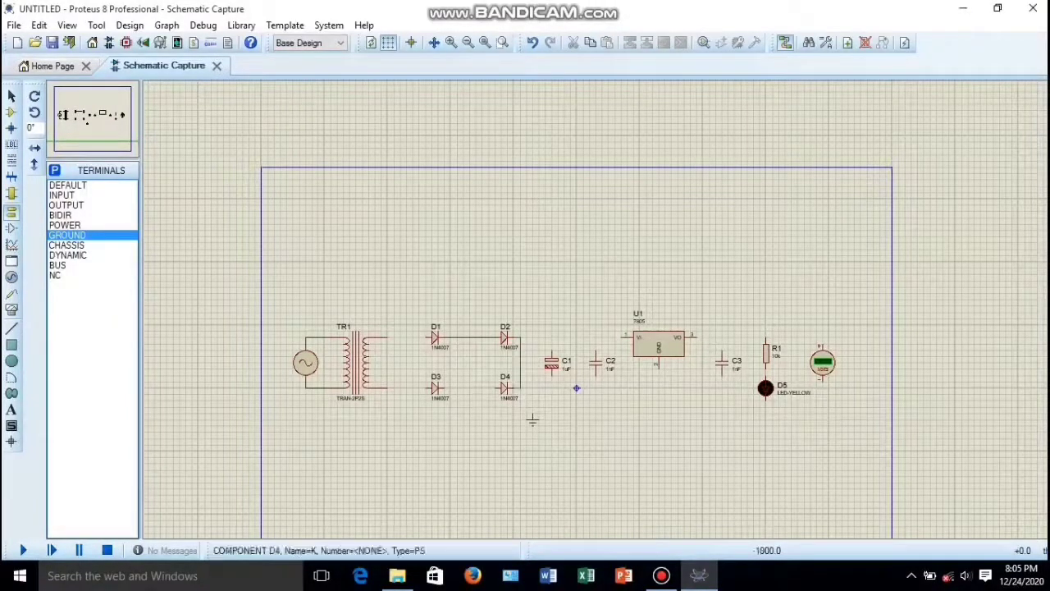
left_click(520, 387)
left_click(498, 387)
left_click(441, 387)
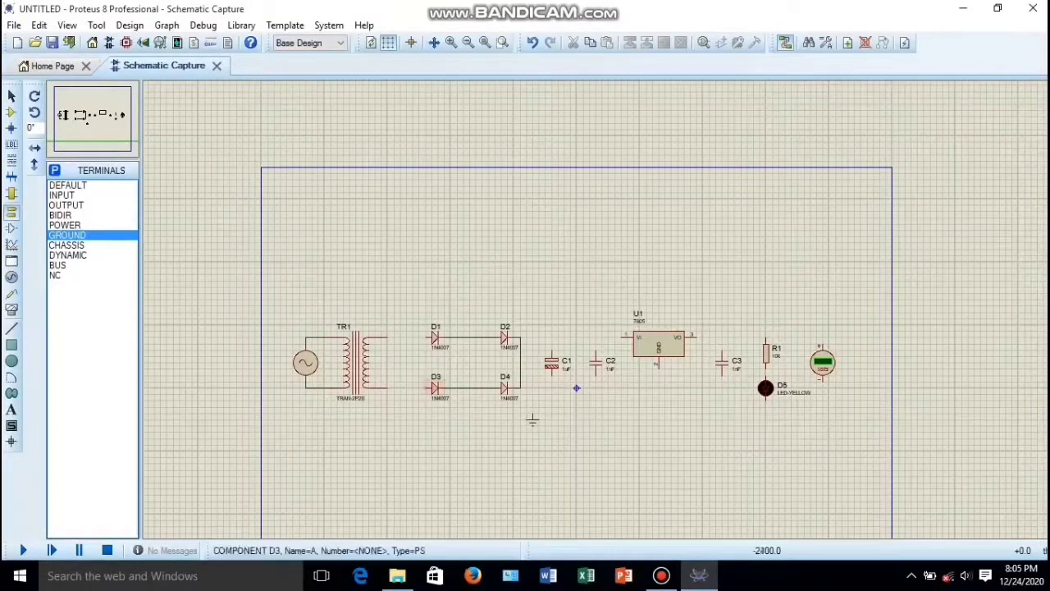
left_click(425, 387)
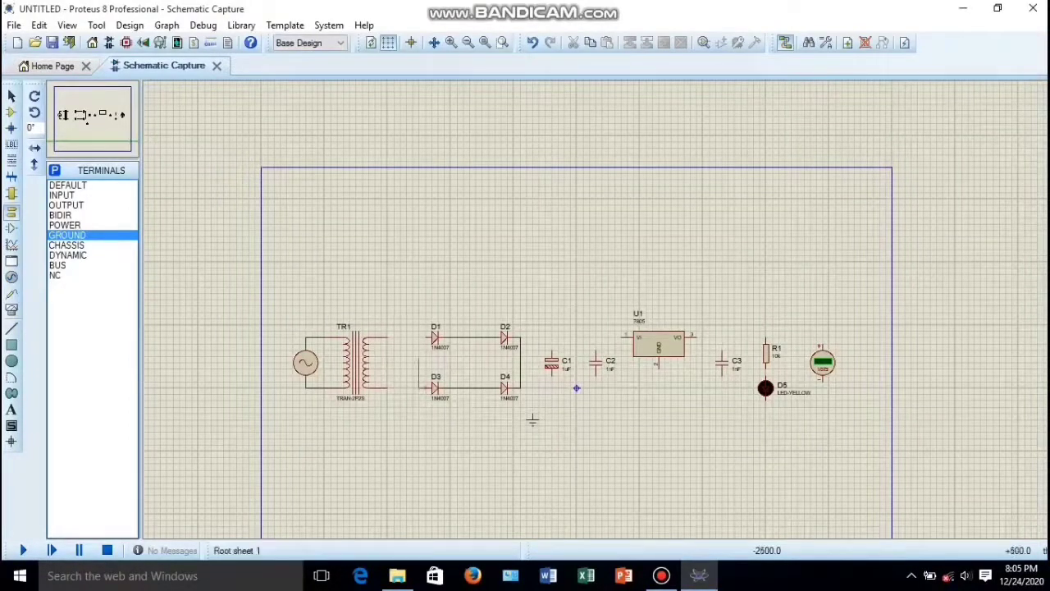
left_click(428, 336)
- Wire the transformer's upper secondary pin to the D1–D2 connection and its lower secondary pin to the D3–D4 connection
left_click(388, 337)
left_click(444, 326)
left_click(387, 388)
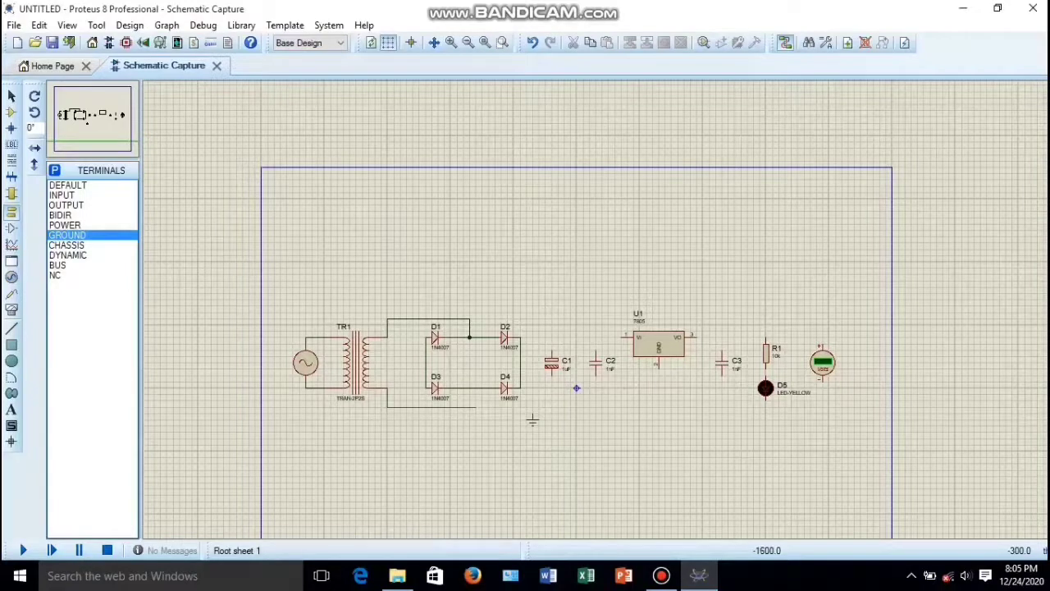
left_click(469, 388)
- Wire the bridge's positive output at the D2–D4 cathodes to the 7805's VI pin
left_click_drag(520, 337, 628, 336)
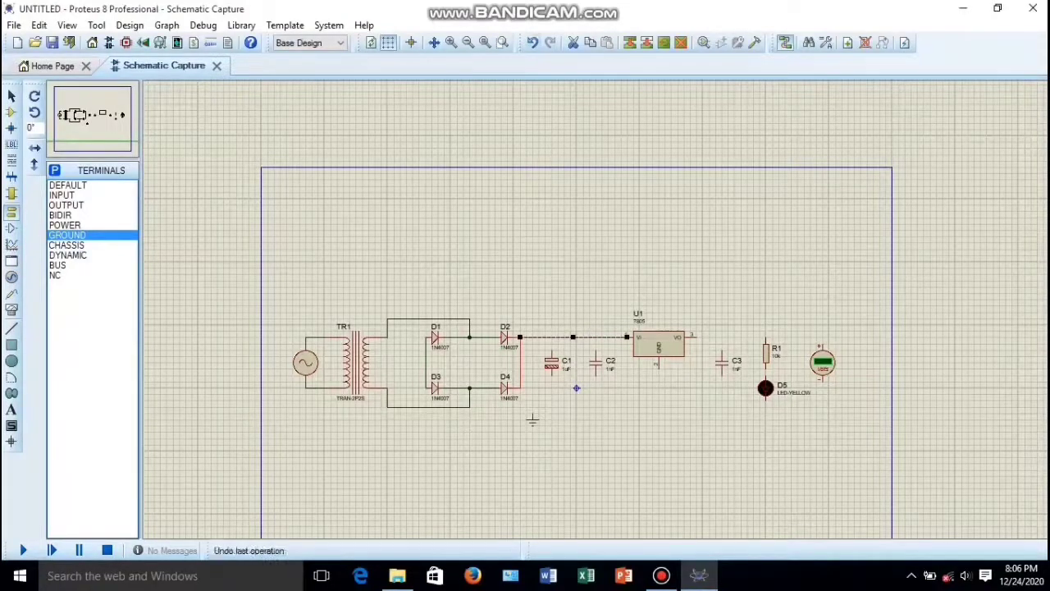
key("ctrl+z")
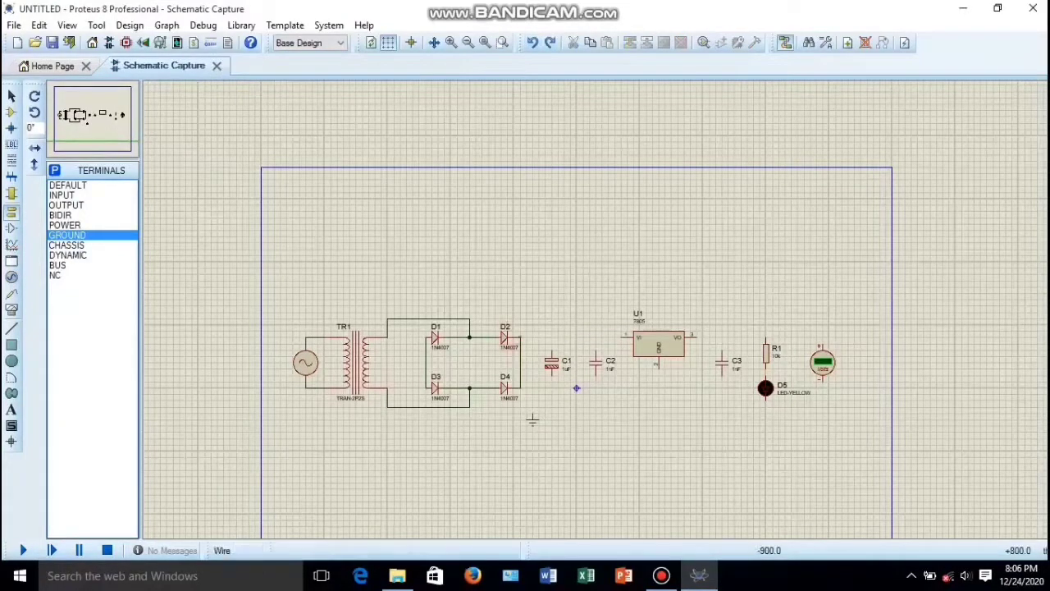
left_click(521, 337)
left_click(628, 337)
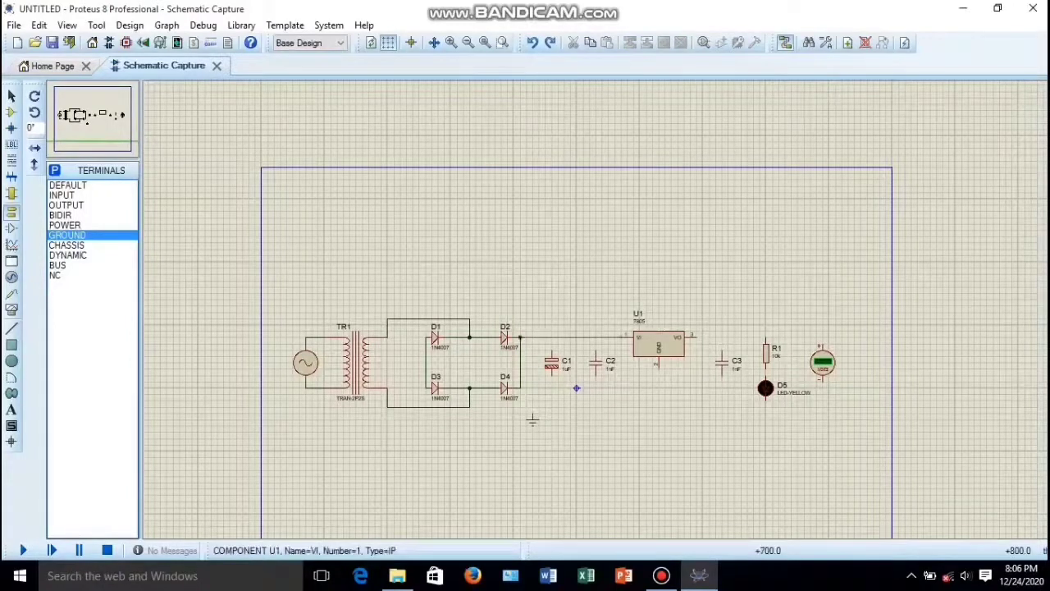
- Wire the 7805's VO pin to the top of resistor R1 and on to the voltmeter's positive pin
left_click(693, 337)
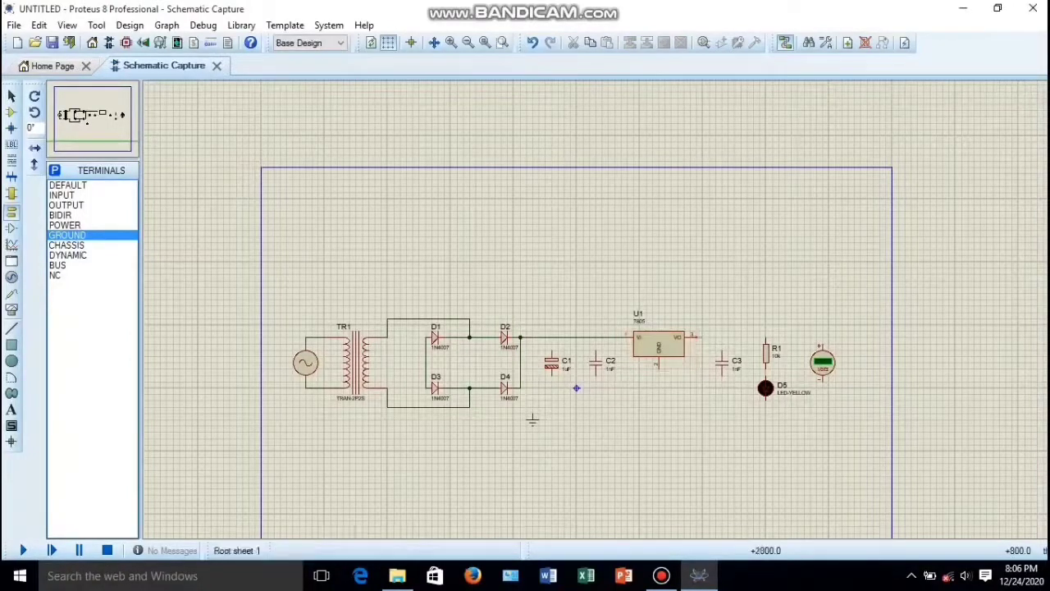
left_click(766, 337)
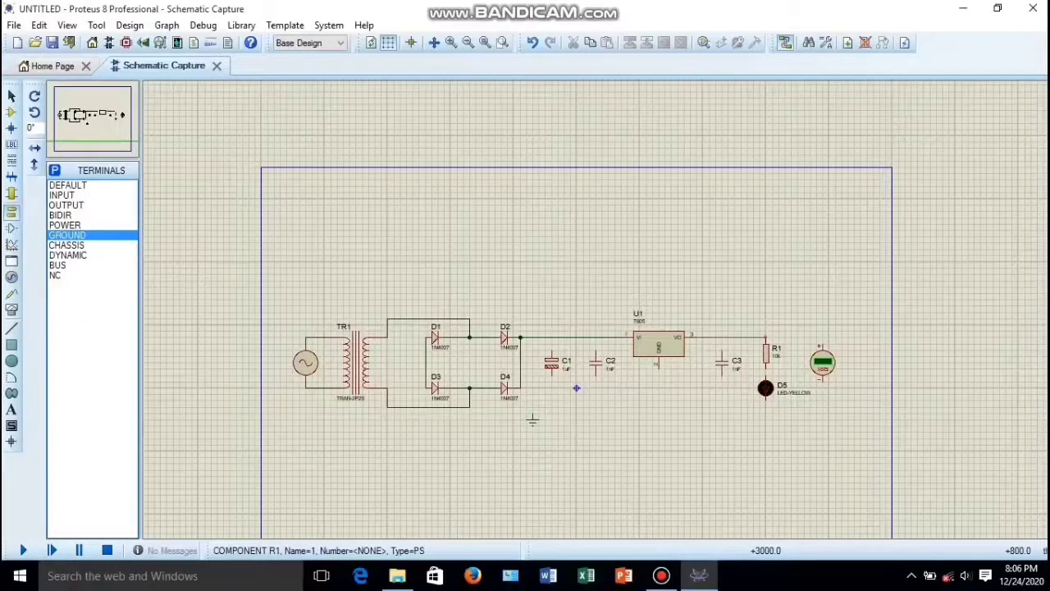
left_click(766, 337)
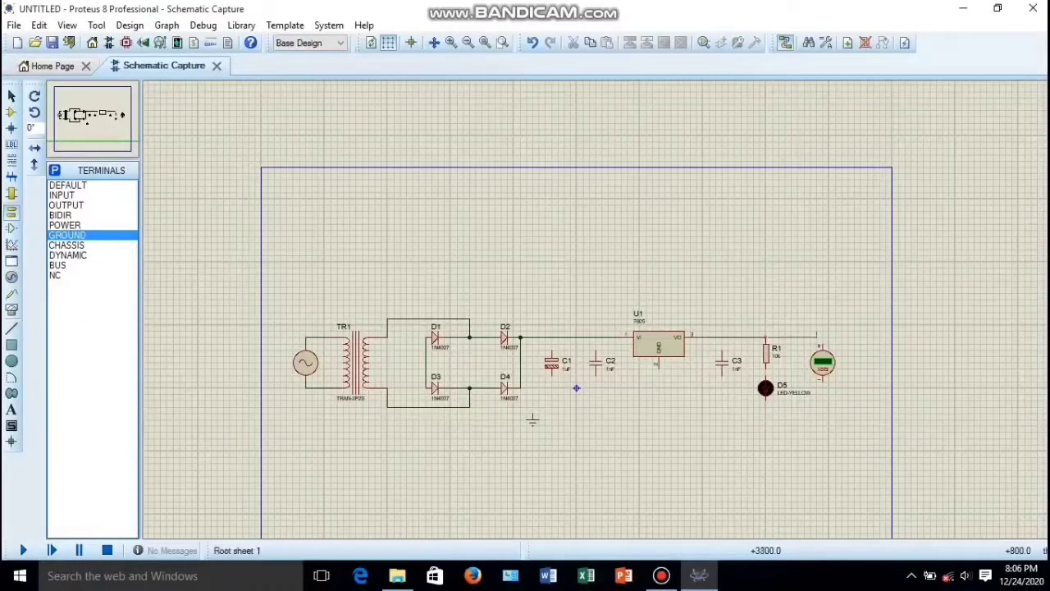
left_click(823, 343)
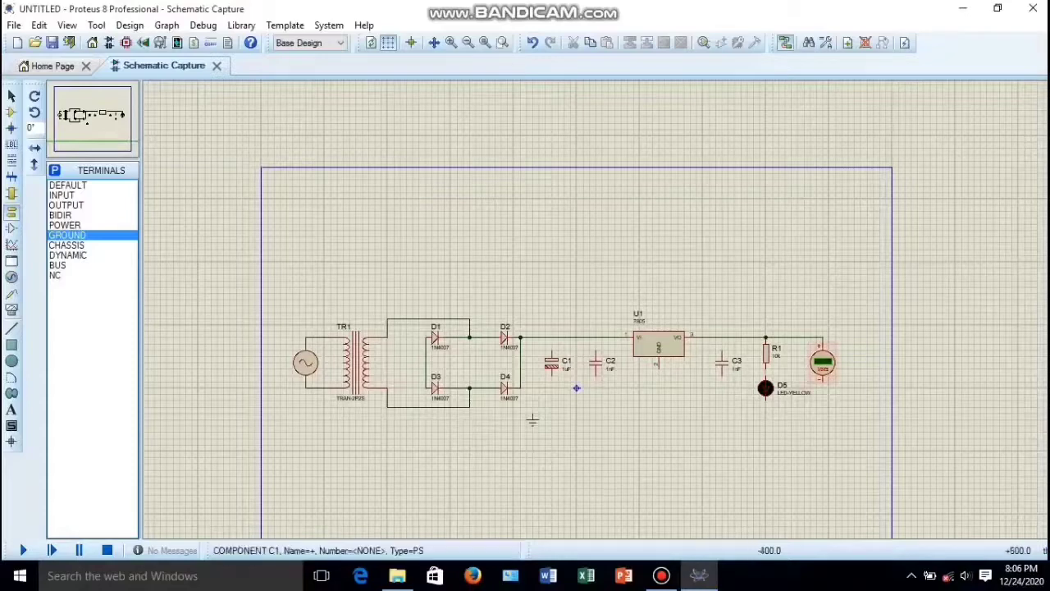
- Connect the upper pins of C1 and C2 to the regulator's input line and C3's upper pin to its output line
left_click(551, 350)
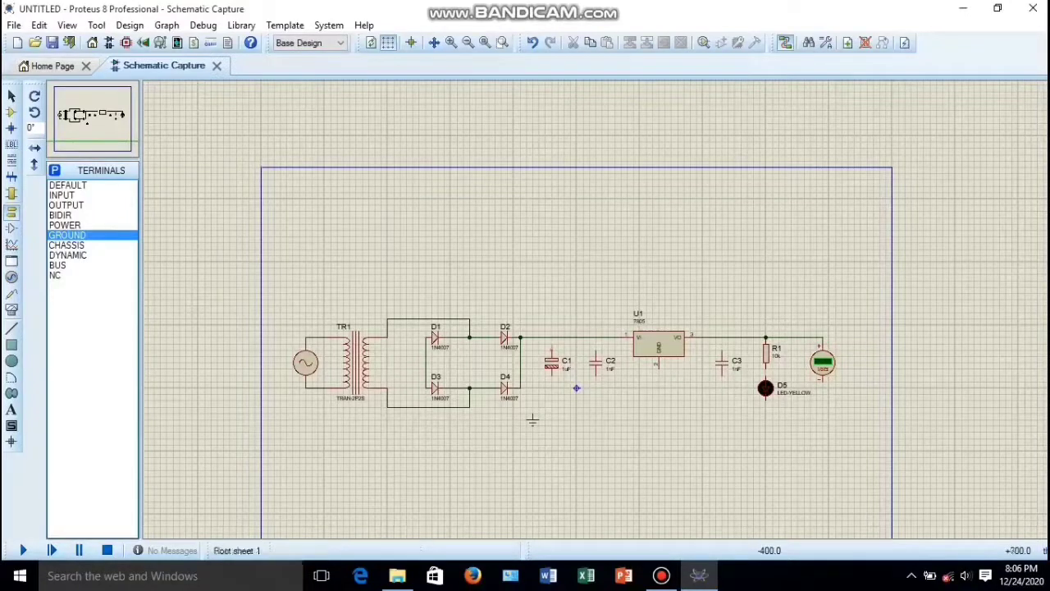
left_click(552, 337)
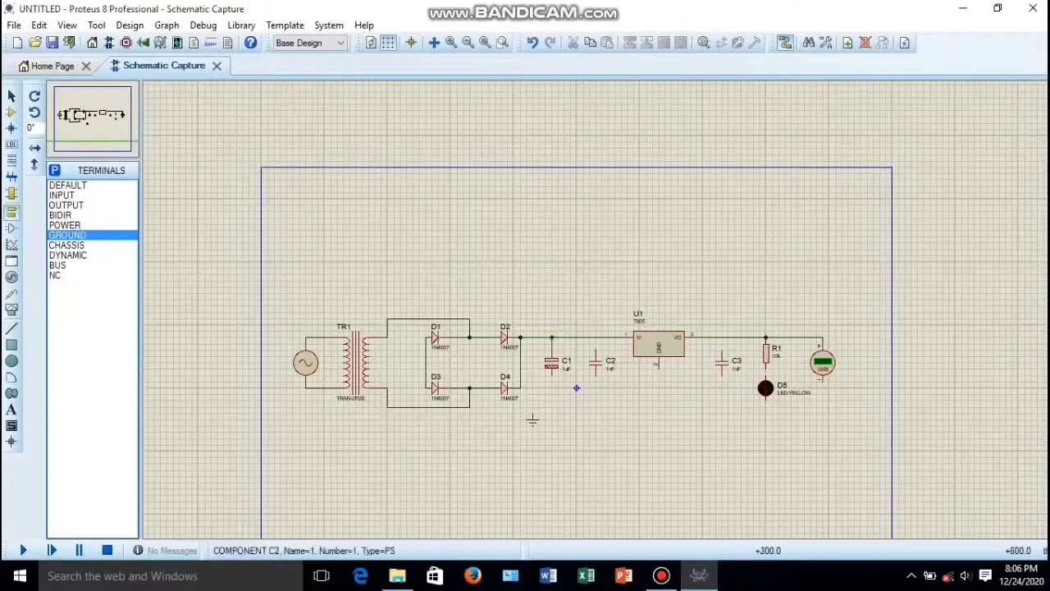
left_click(596, 351)
left_click(595, 337)
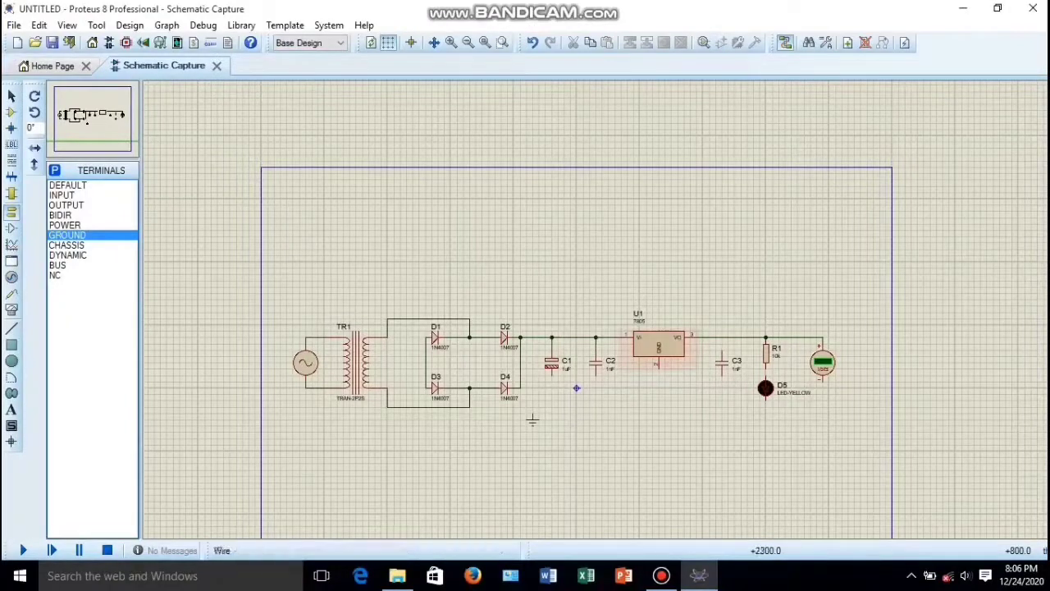
left_click(722, 351)
left_click(722, 337)
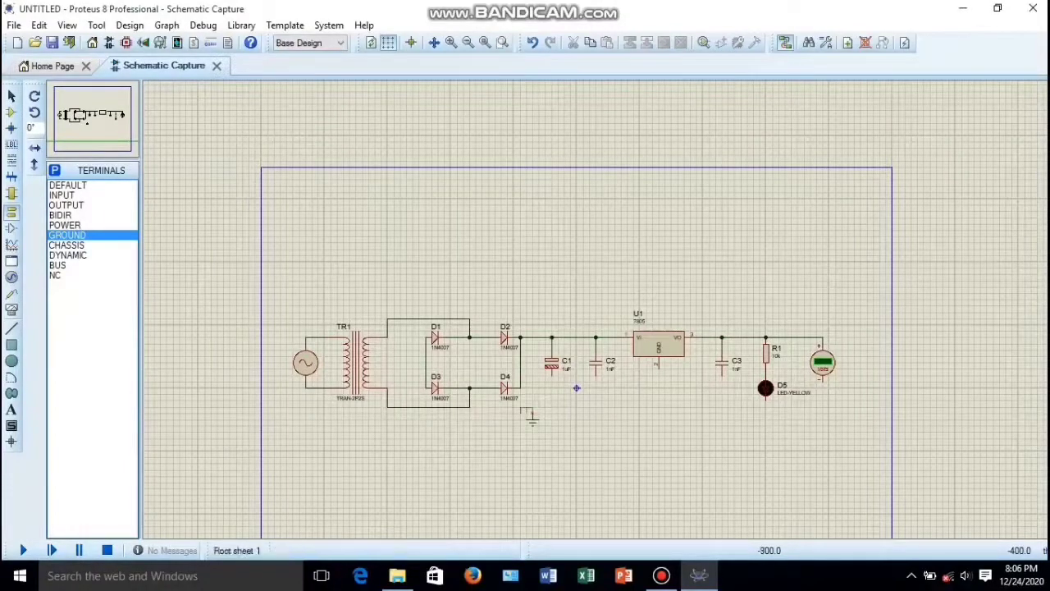
left_click(533, 413)
key("Escape")
left_click(533, 407)
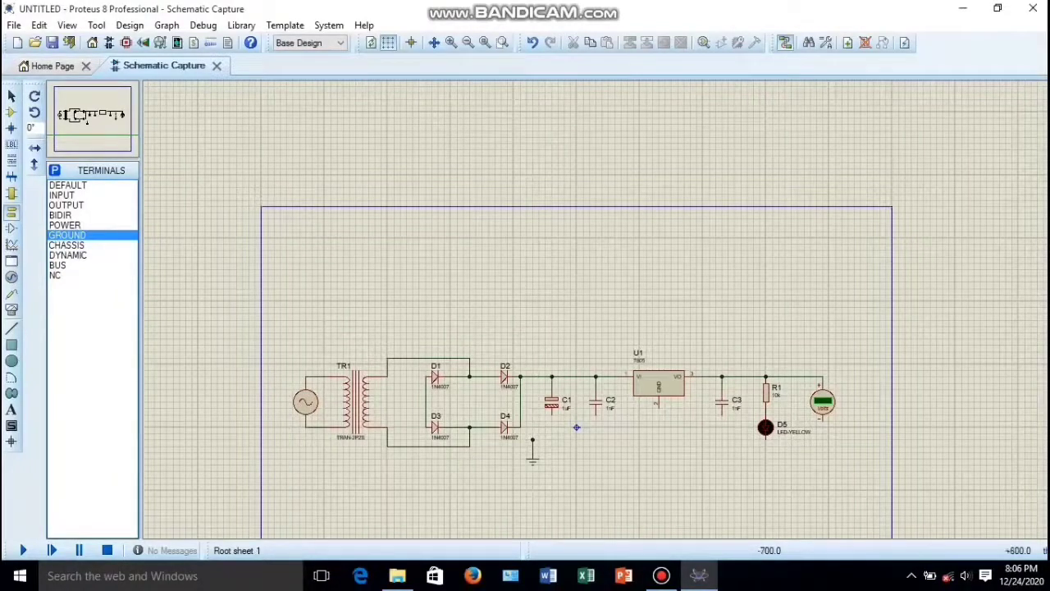
left_click(533, 43)
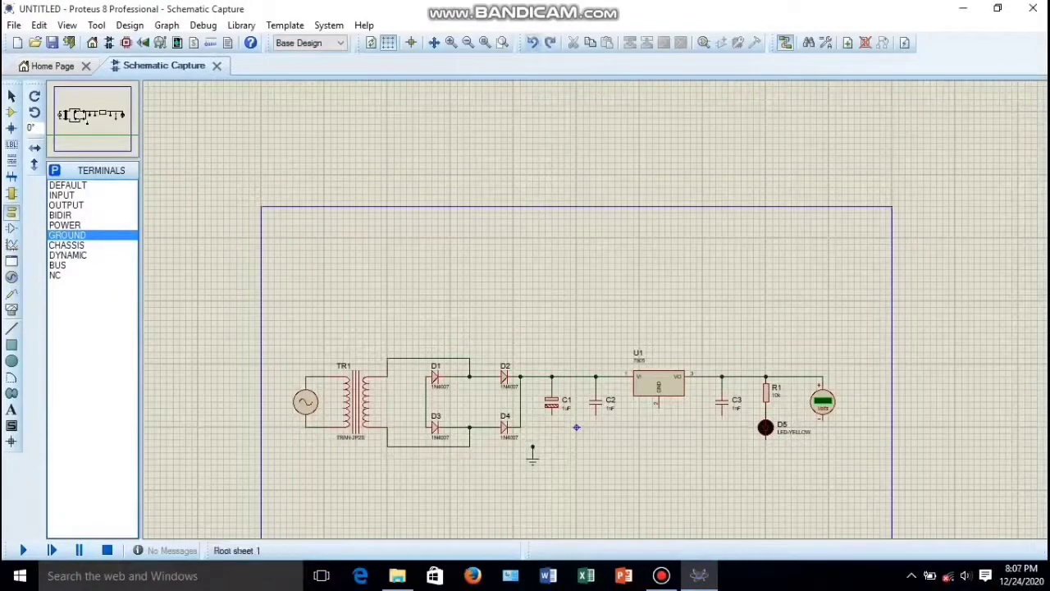
left_click(533, 43)
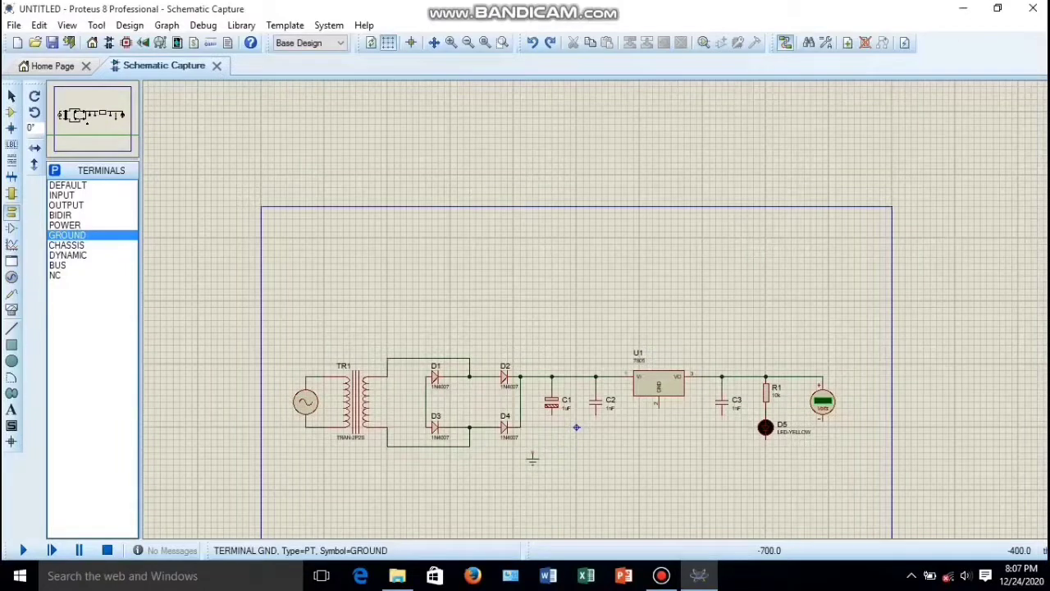
key("ctrl+y")
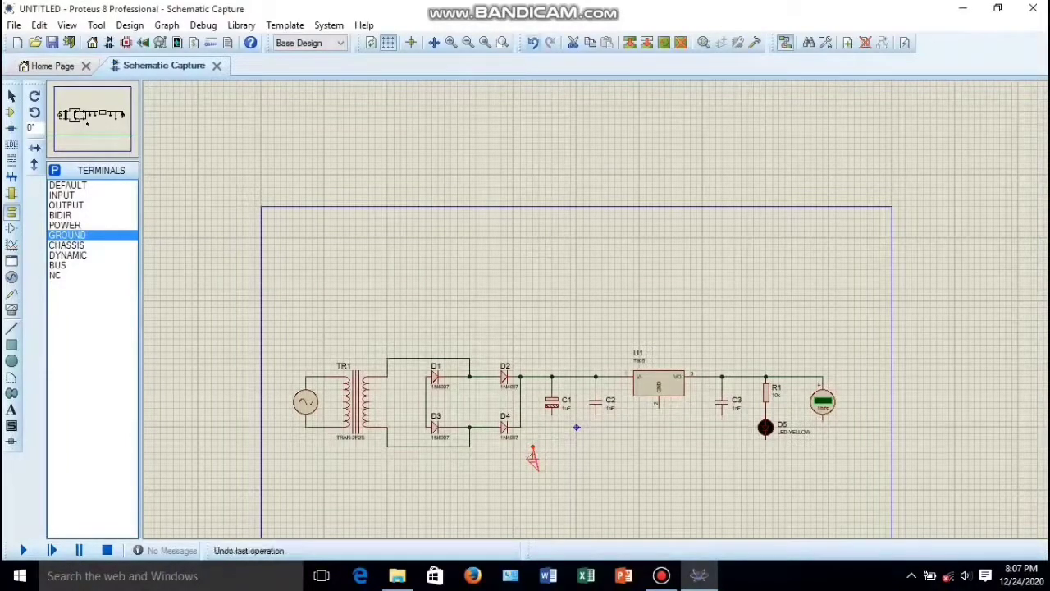
left_click(532, 43)
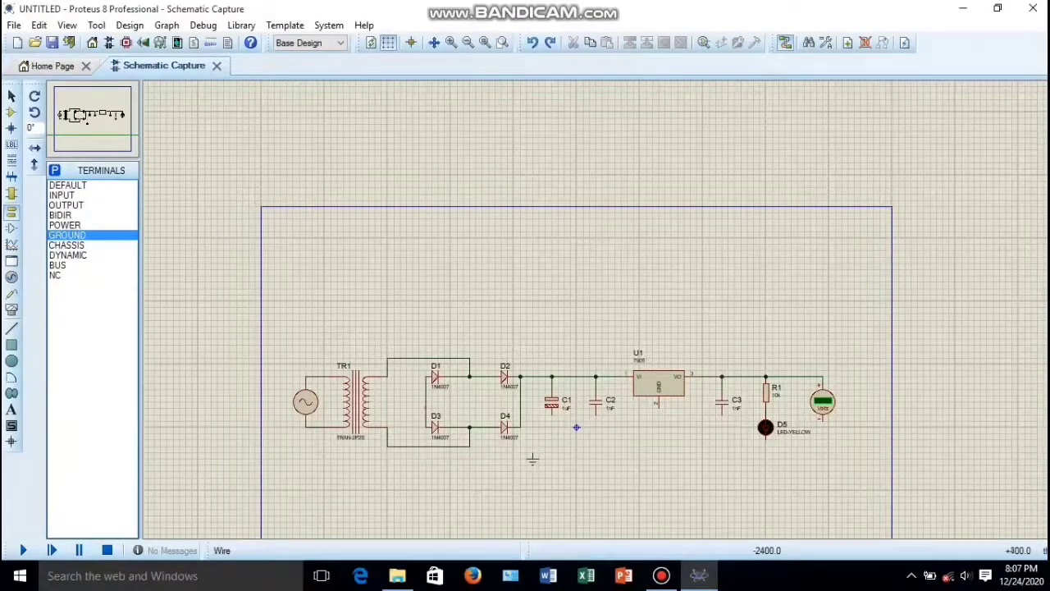
- Wire the D1–D3 anode connection under the bridge to the ground terminal
left_click(426, 402)
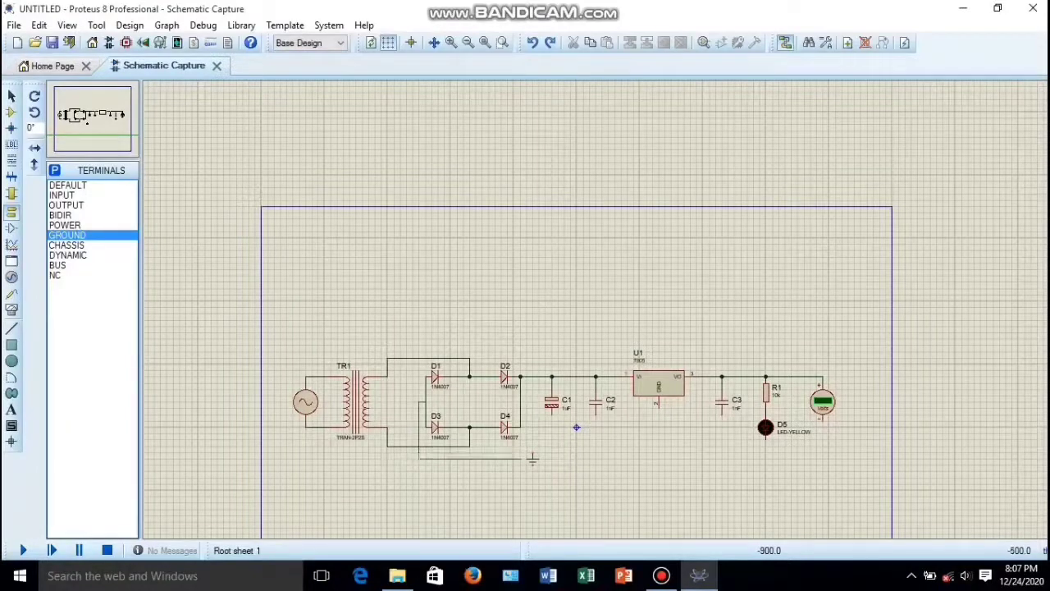
left_click(531, 457)
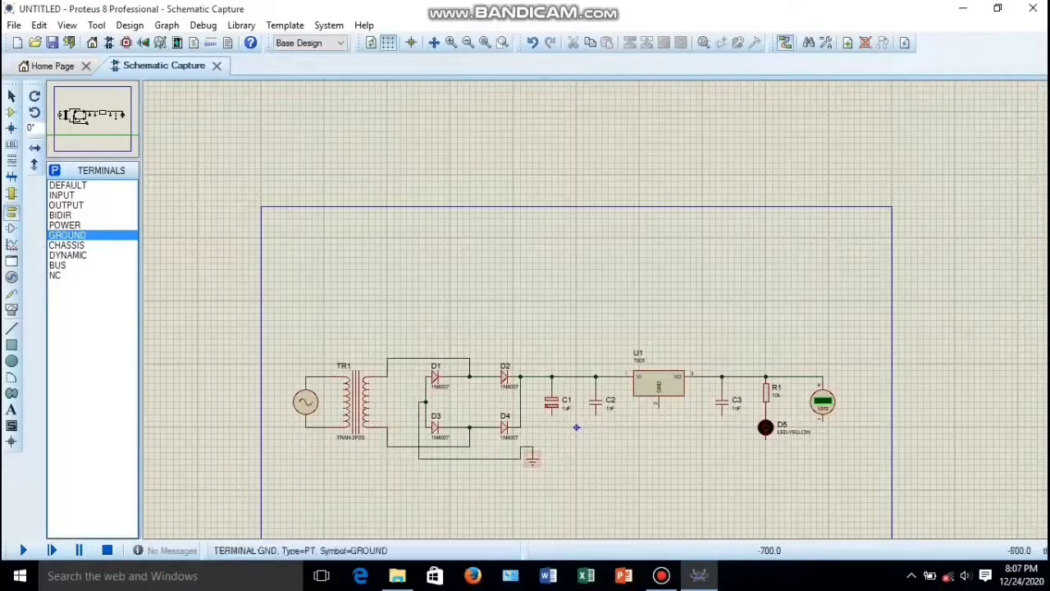
left_click(532, 458)
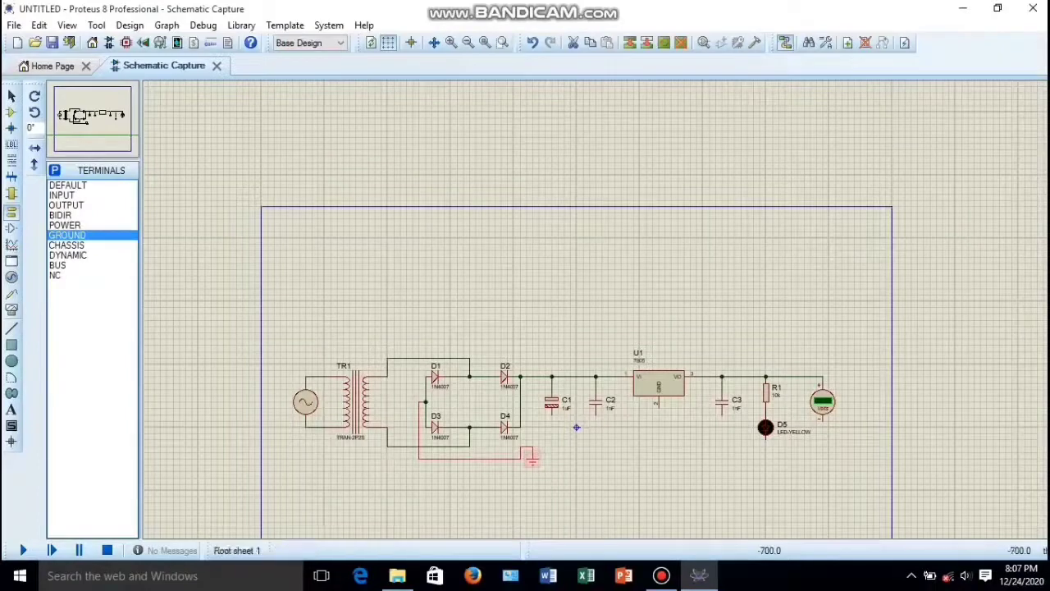
left_click(532, 464)
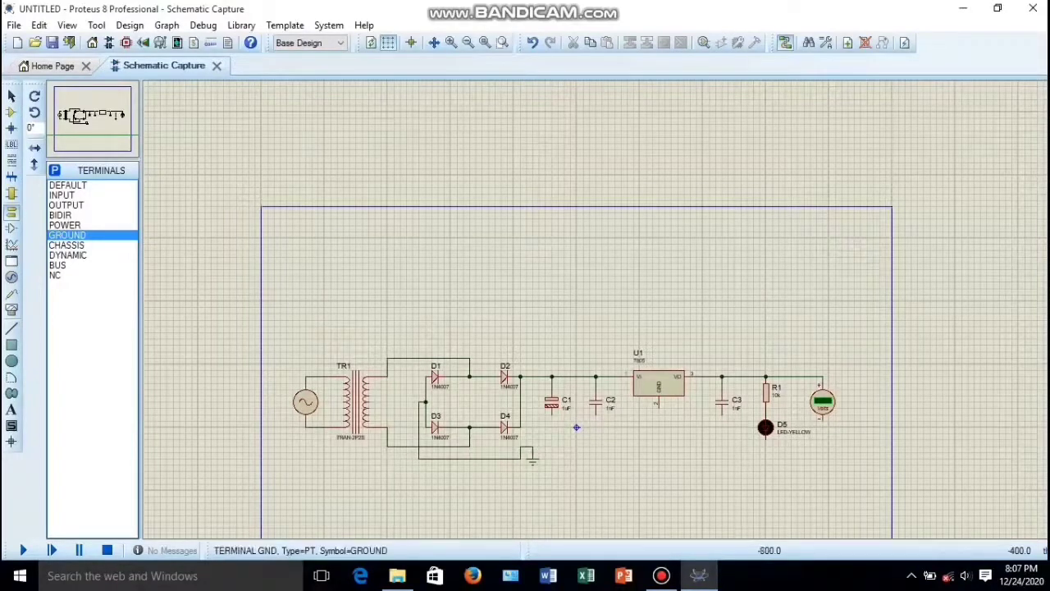
key("ctrl+z")
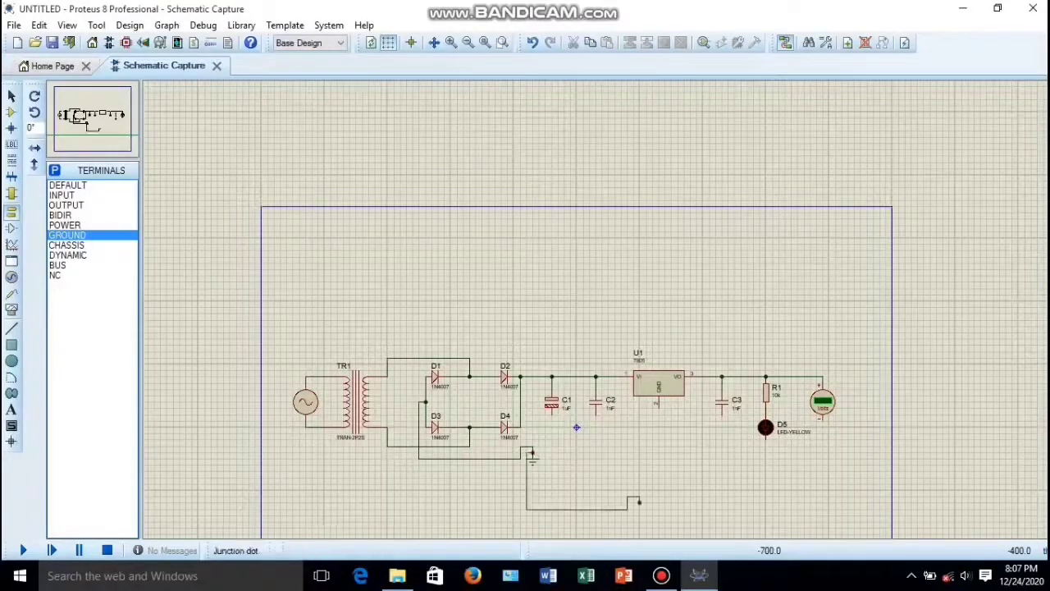
left_click(532, 43)
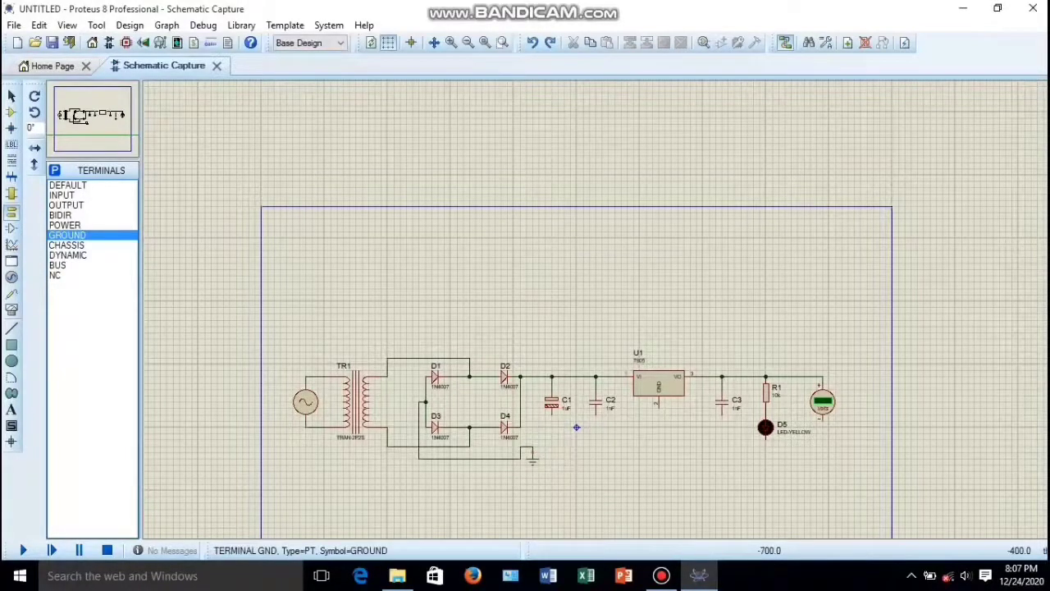
key("ctrl+y")
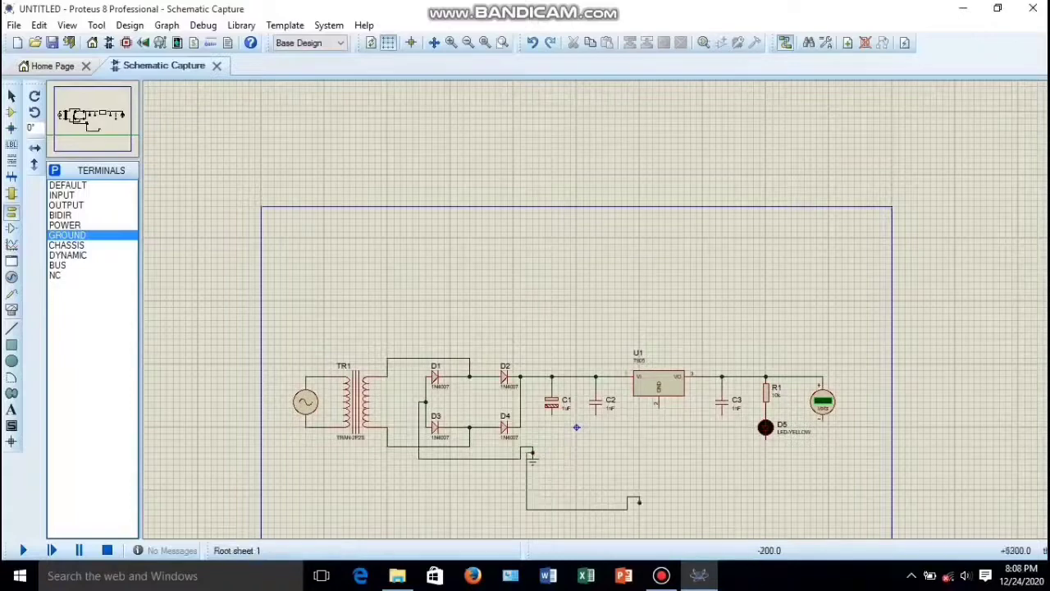
key("ctrl+z")
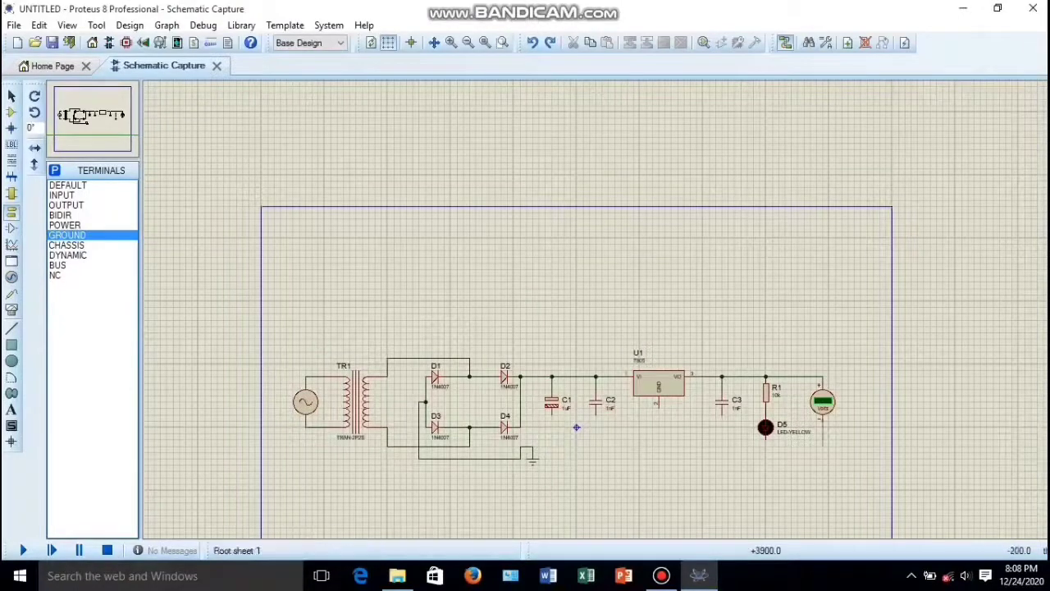
- Wire the voltmeter's negative pin to the ground terminal and connect the lower pins of C1 and C2 to that line
left_click(823, 420)
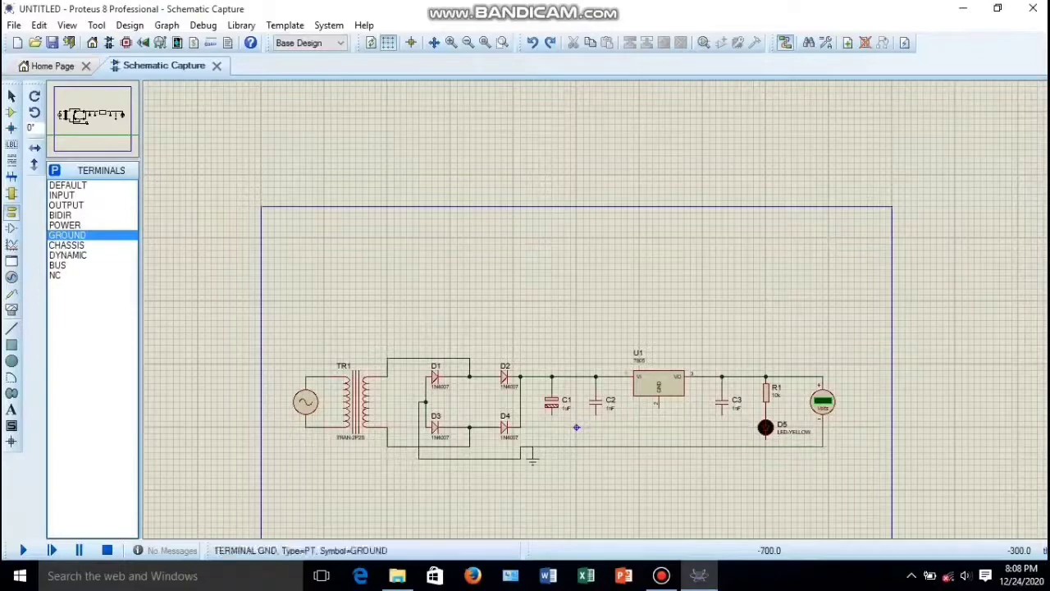
left_click(532, 446)
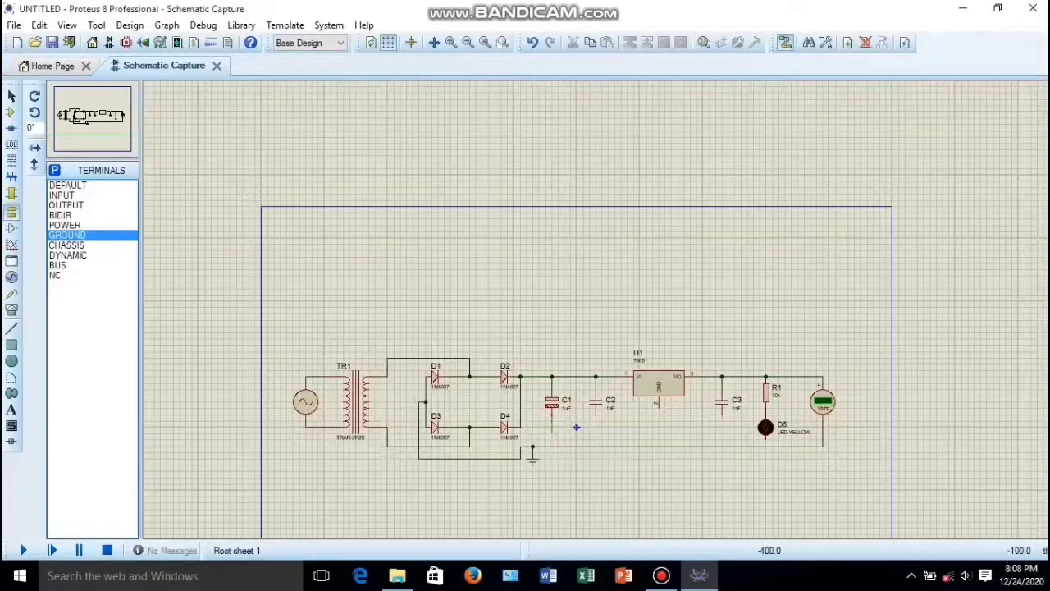
left_click(553, 446)
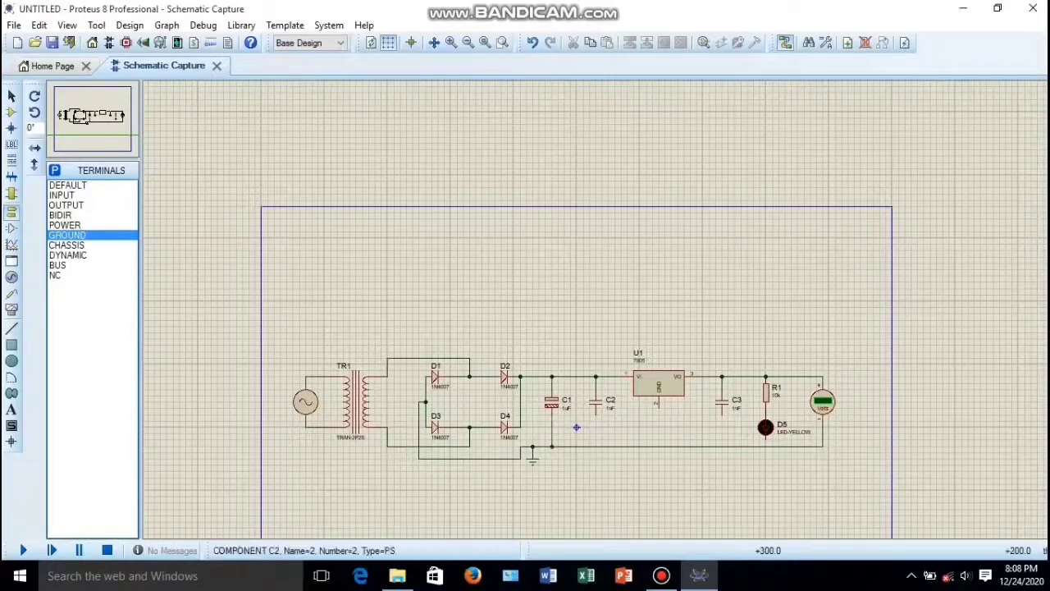
left_click(596, 414)
left_click(596, 447)
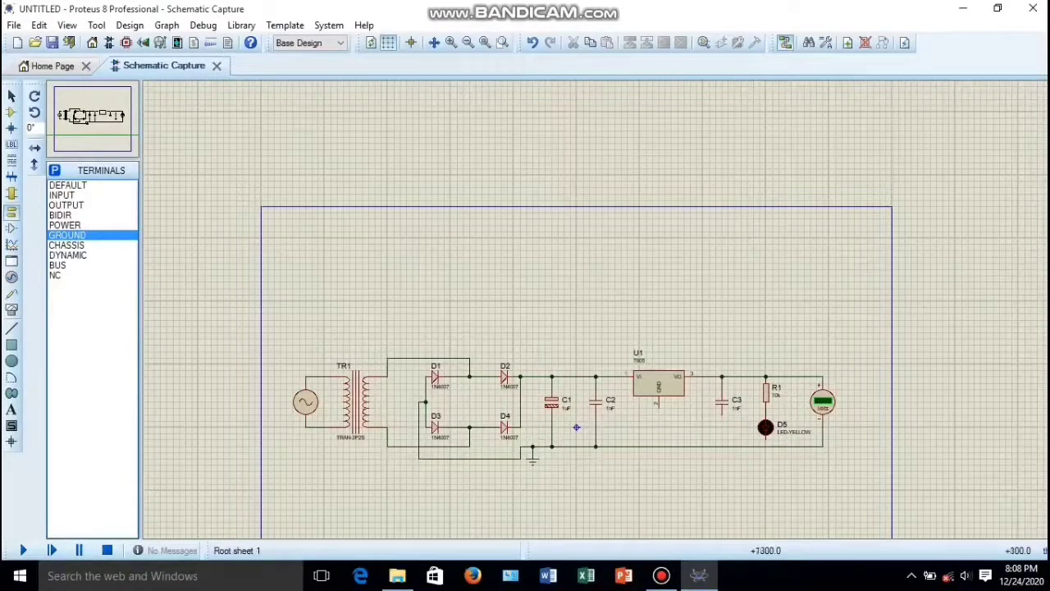
- Connect the 7805's GND pin and the lower ends of C3 and LED D5 to the ground line
left_click(658, 404)
left_click(658, 446)
left_click(659, 446)
left_click(722, 414)
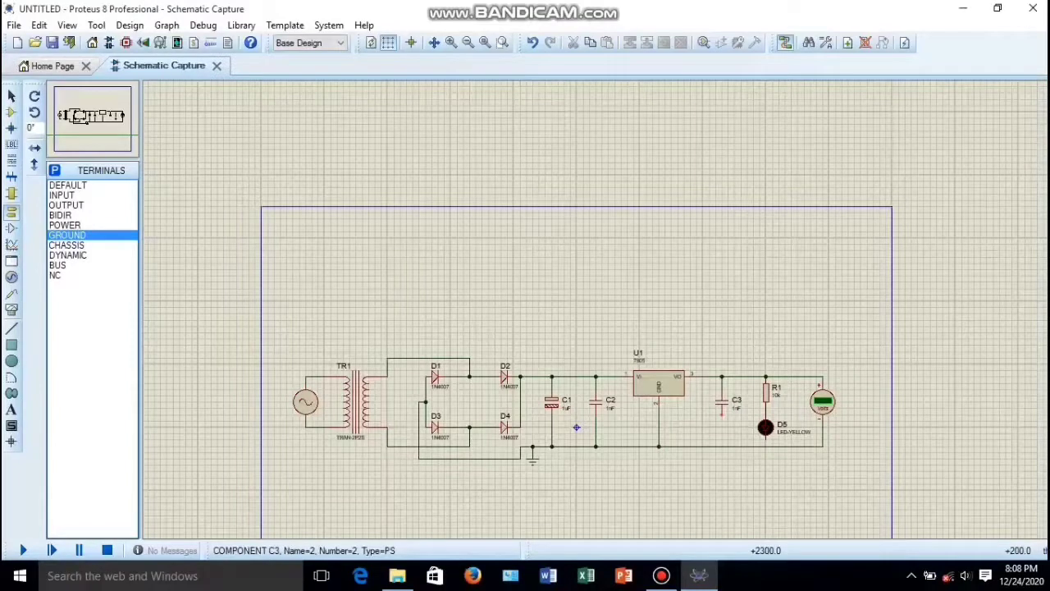
left_click(723, 446)
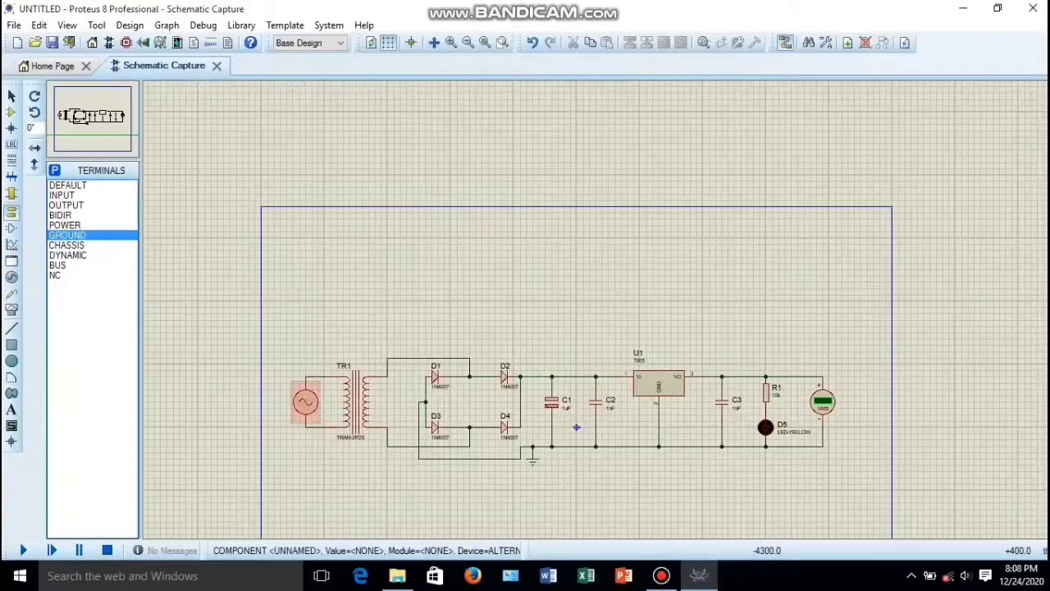
right_click(312, 401)
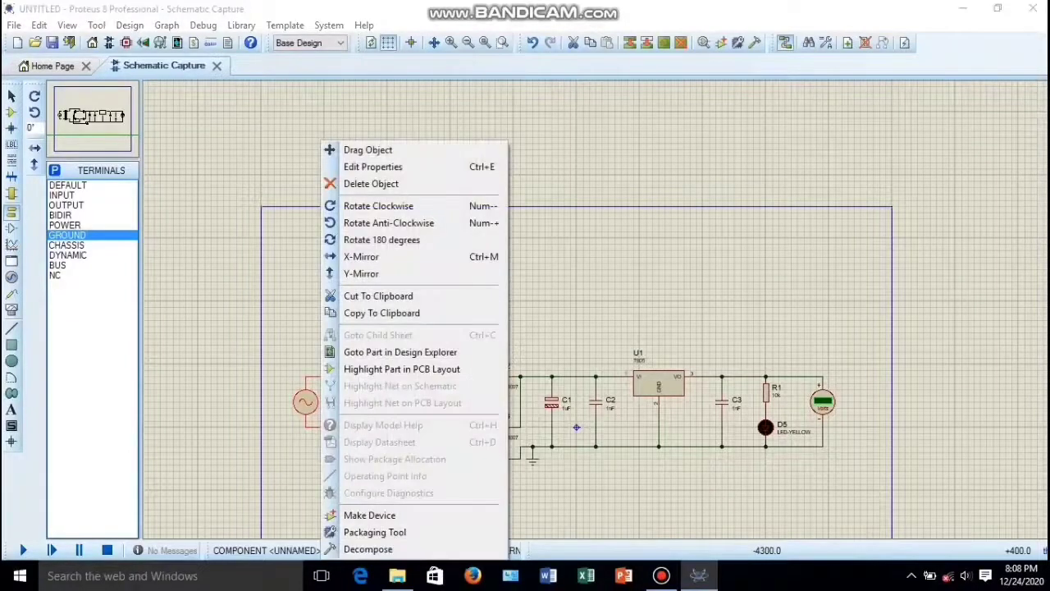
left_click(374, 166)
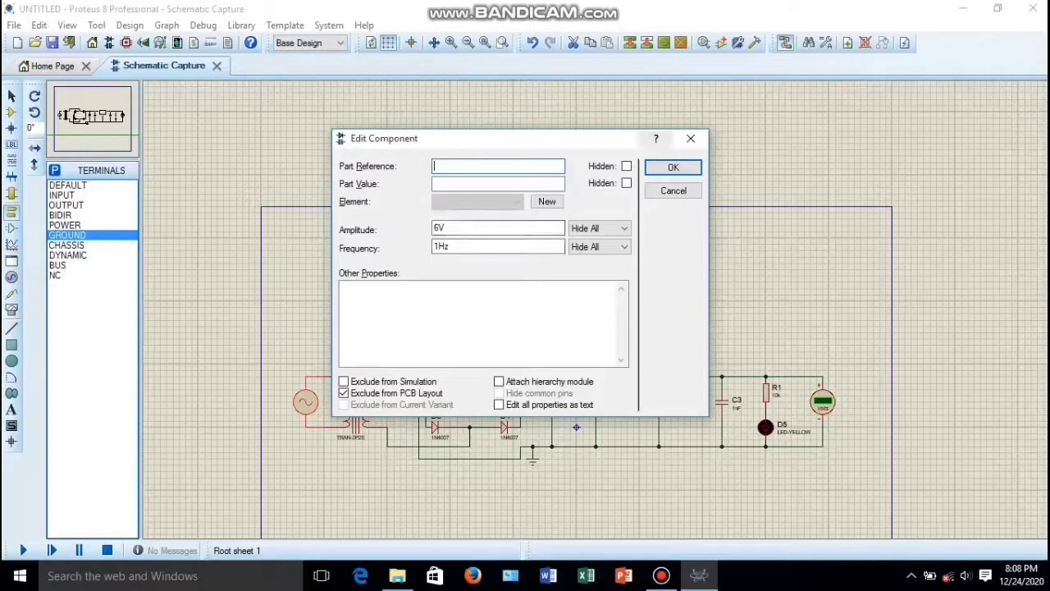
left_click(691, 139)
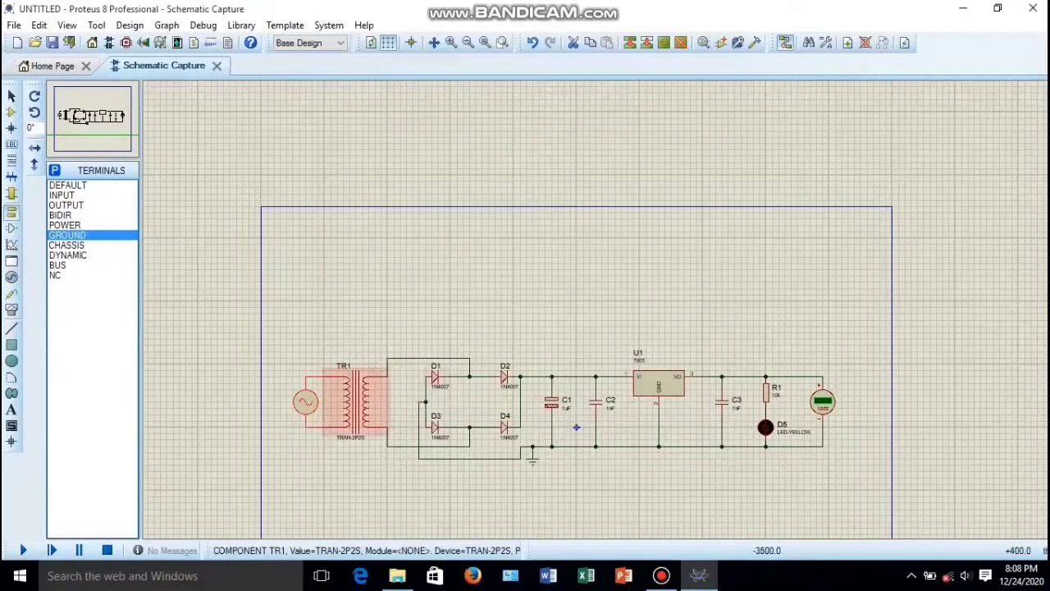
- Set transformer TR1's secondary inductance to 0.00167H
double_click(355, 402)
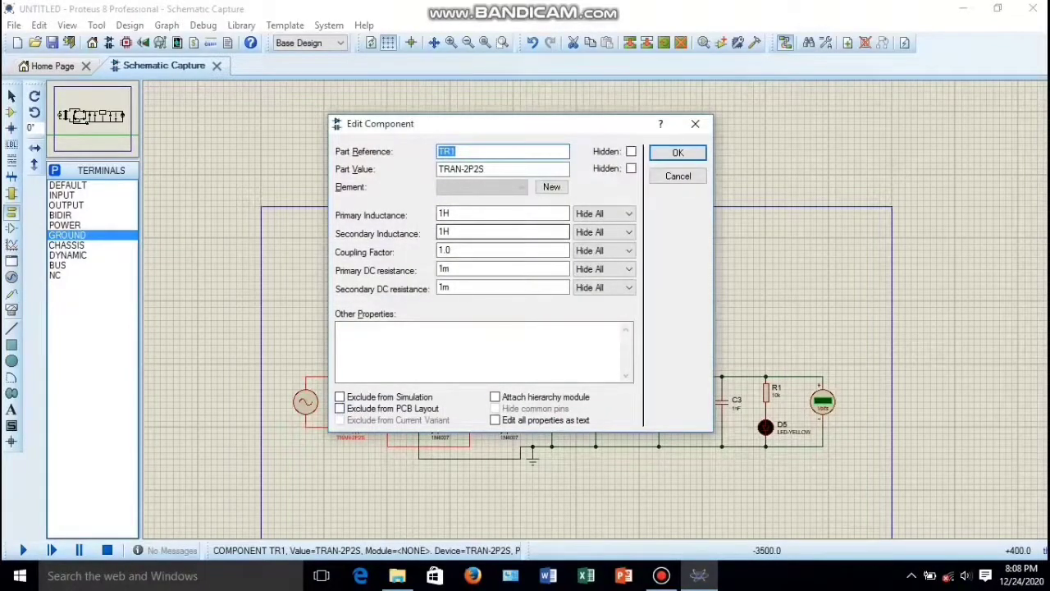
left_click(440, 233)
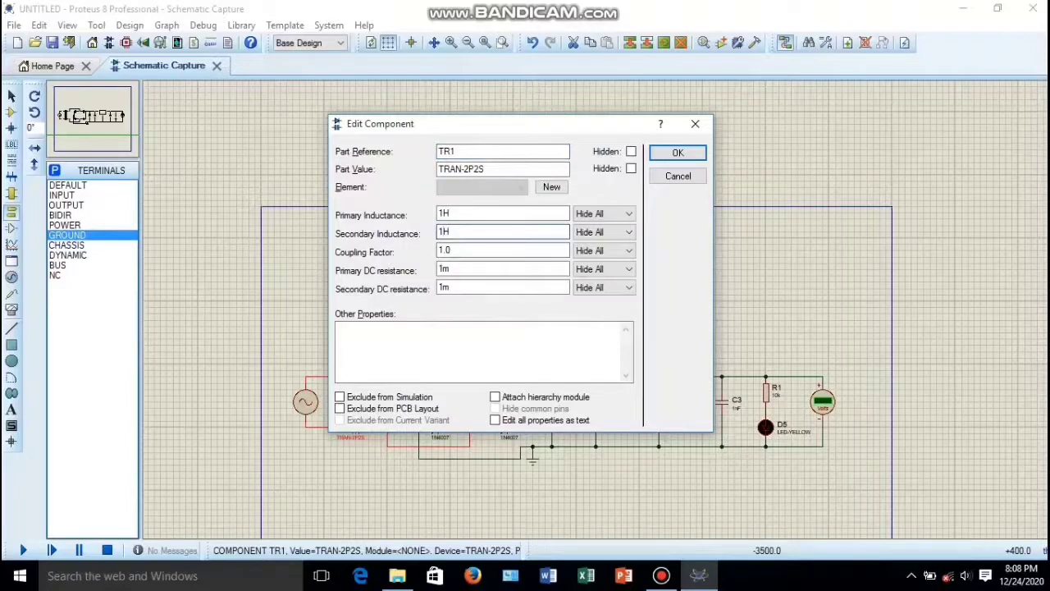
key("BackSpace")
type("0.00167")
left_click(678, 153)
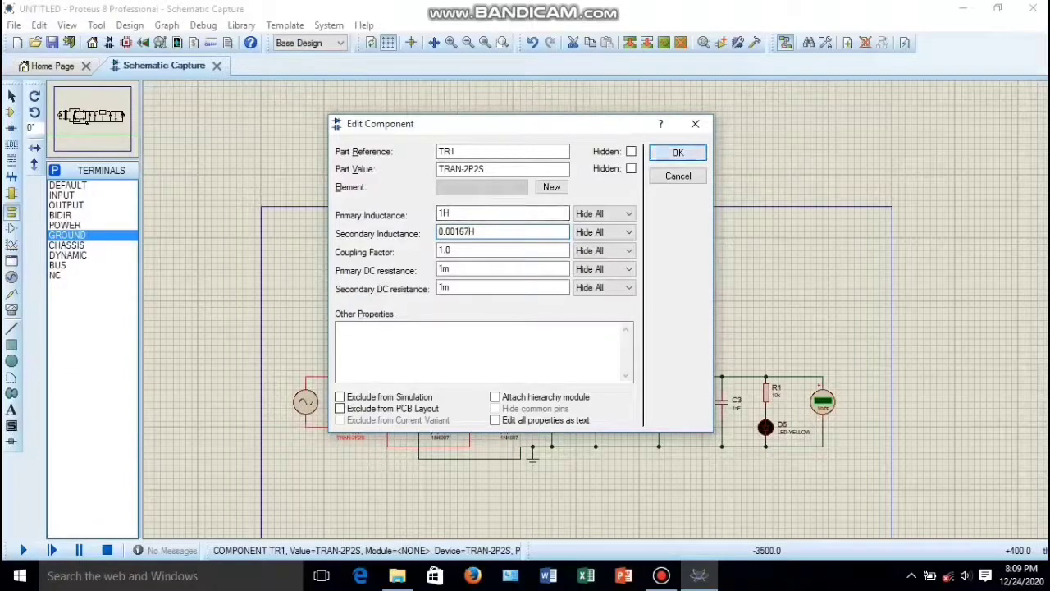
- Set the AC source's amplitude to 312V and its frequency to 50Hz
scroll(597, 308, "down", 1)
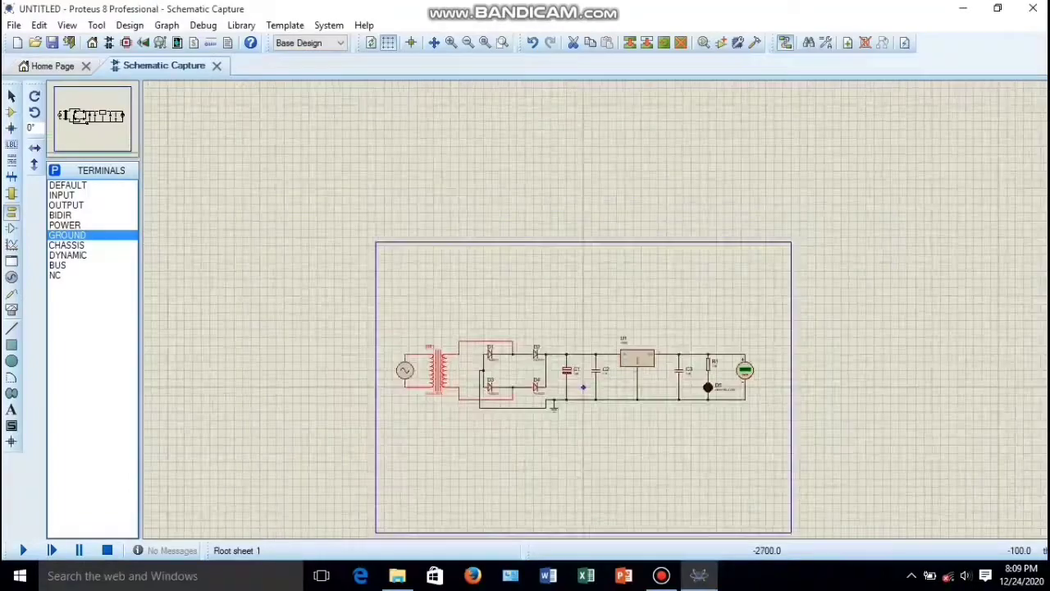
scroll(584, 386, "up", 2)
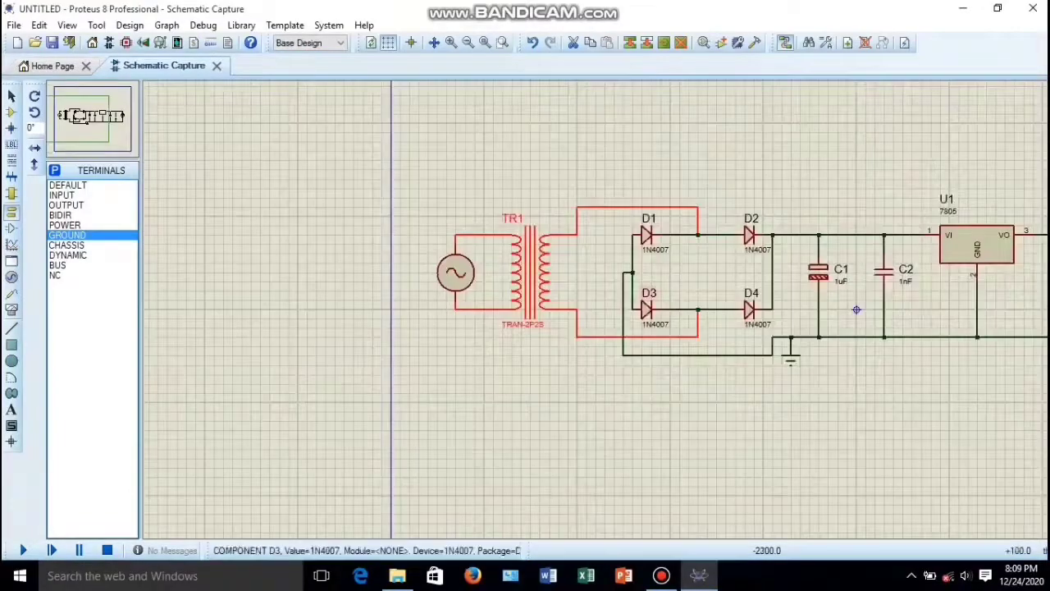
scroll(856, 309, "down", 1)
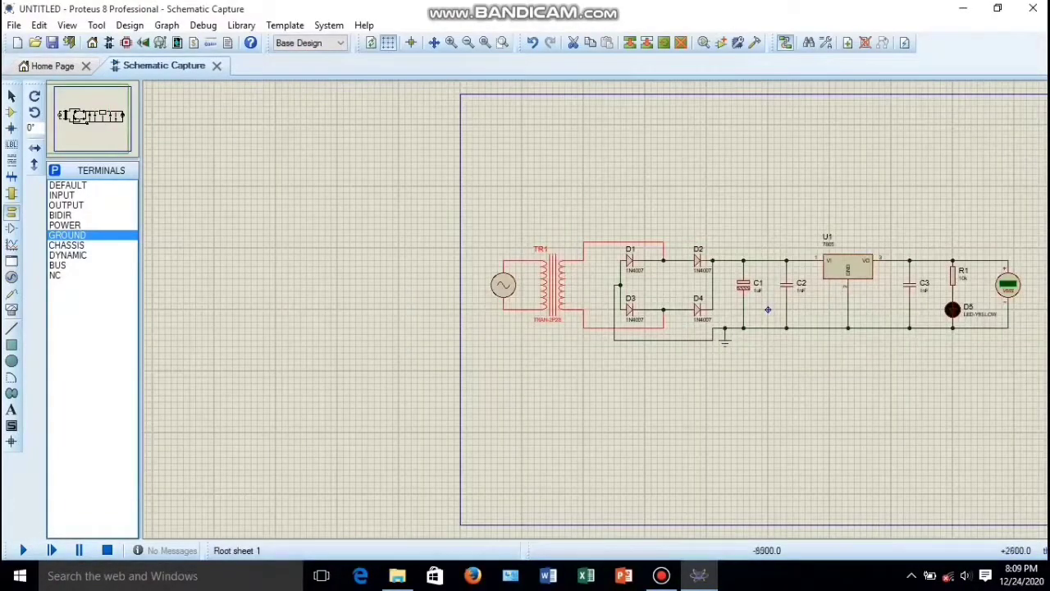
left_click_drag(769, 310, 466, 309)
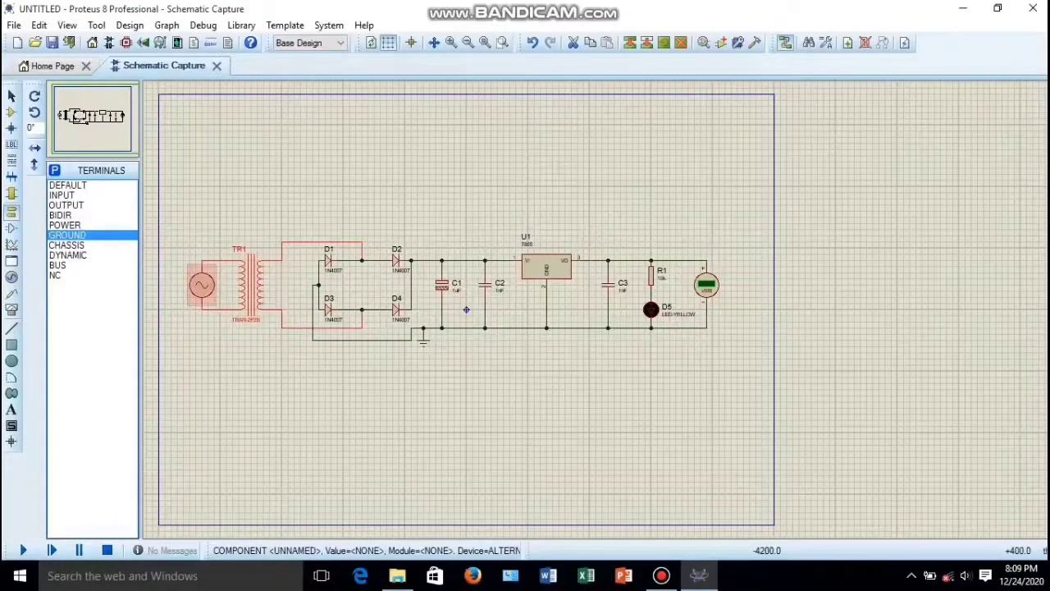
right_click(215, 285)
left_click(276, 167)
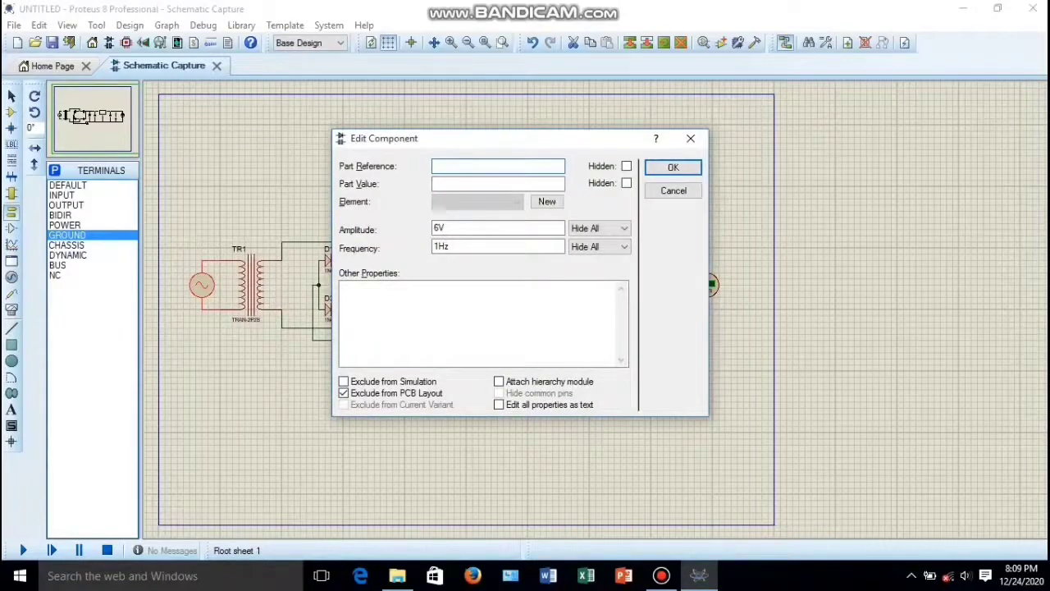
left_click(439, 228)
key("BackSpace")
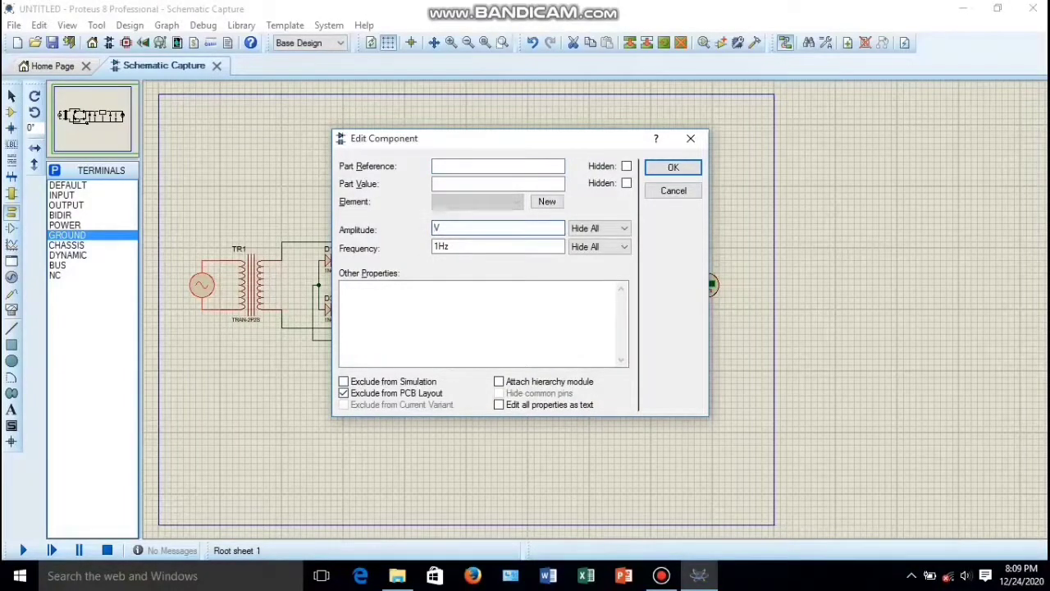
type("312")
left_click(438, 246)
key("BackSpace")
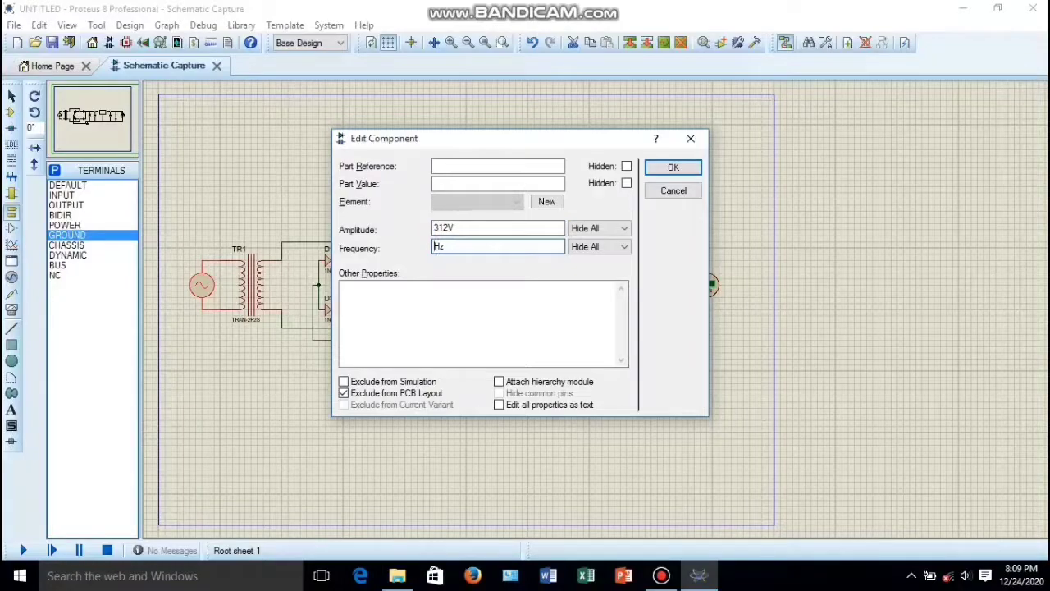
type("50")
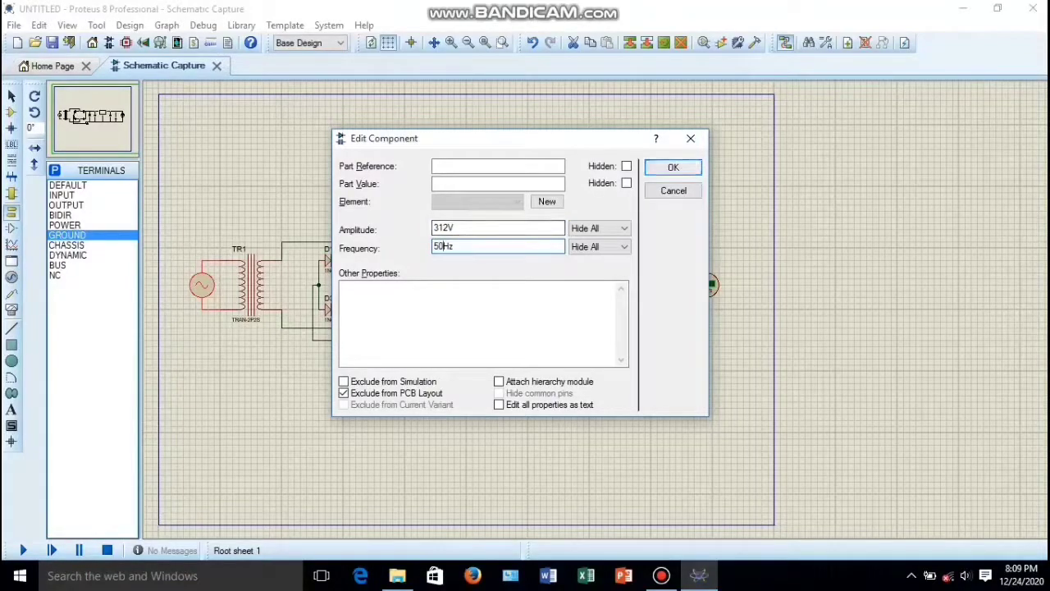
left_click(673, 166)
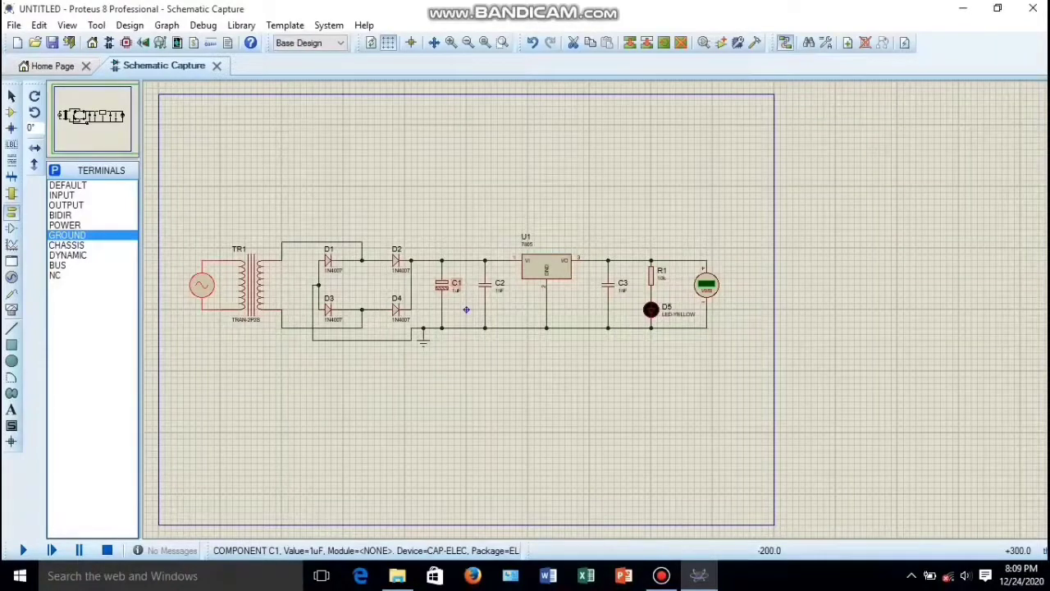
- Set the value of electrolytic capacitor C1 to 470uF
double_click(466, 309)
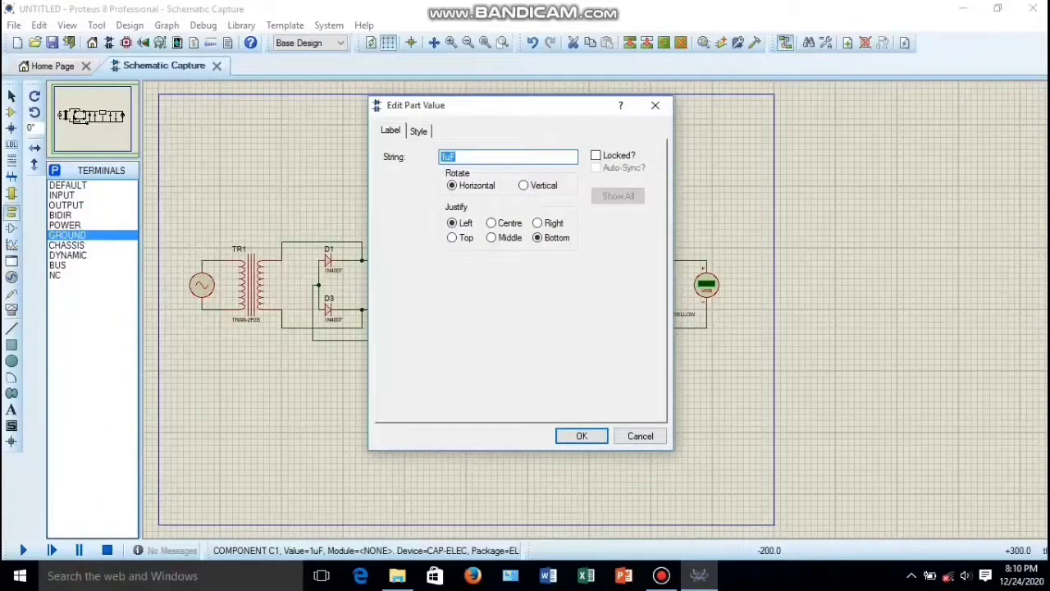
left_click(444, 156)
key("BackSpace")
type("470")
left_click(582, 436)
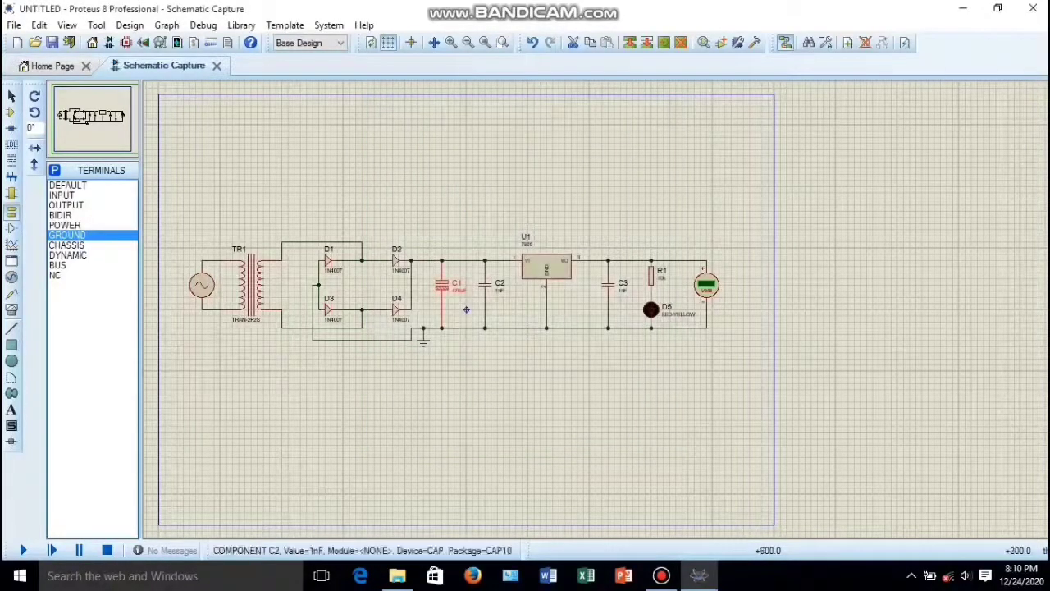
- Set the value of capacitor C2 at the regulator's input to 0.1uF
double_click(499, 290)
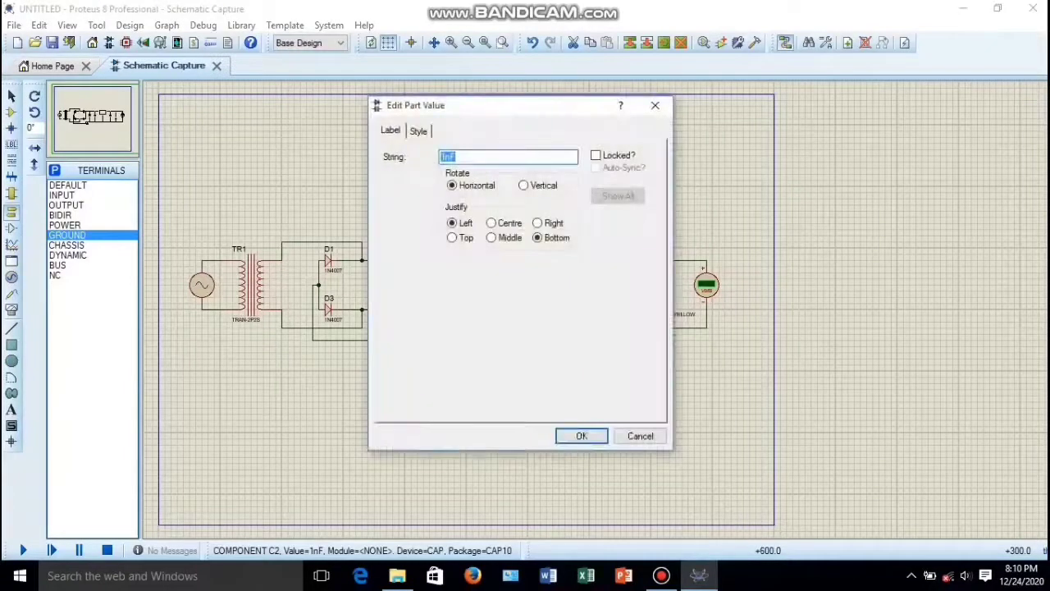
left_click(447, 156)
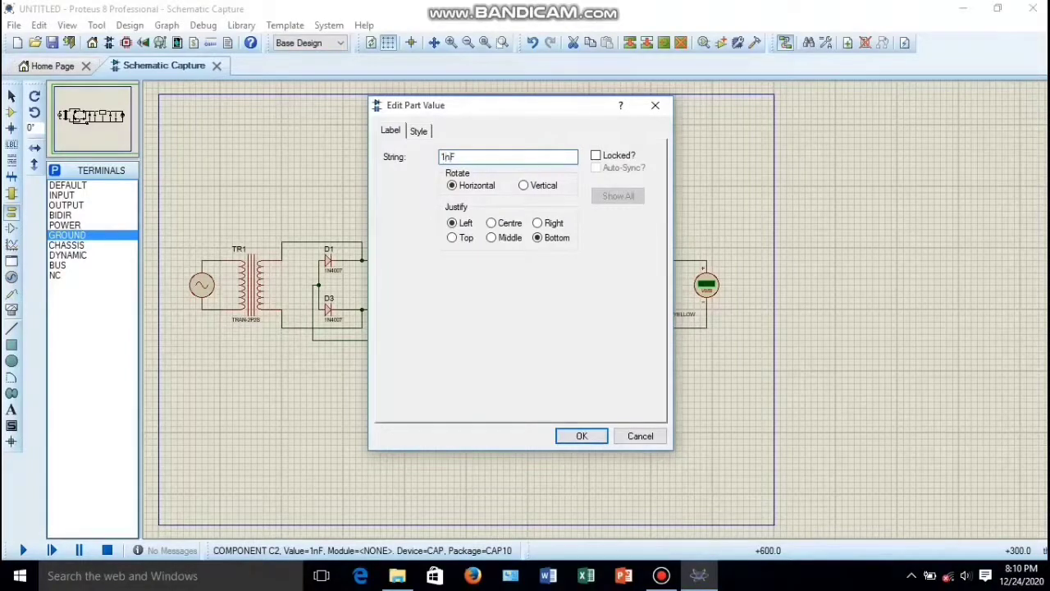
key("BackSpace")
key("BackSpace")
type("0.1U")
key("BackSpace")
type("u")
left_click(581, 436)
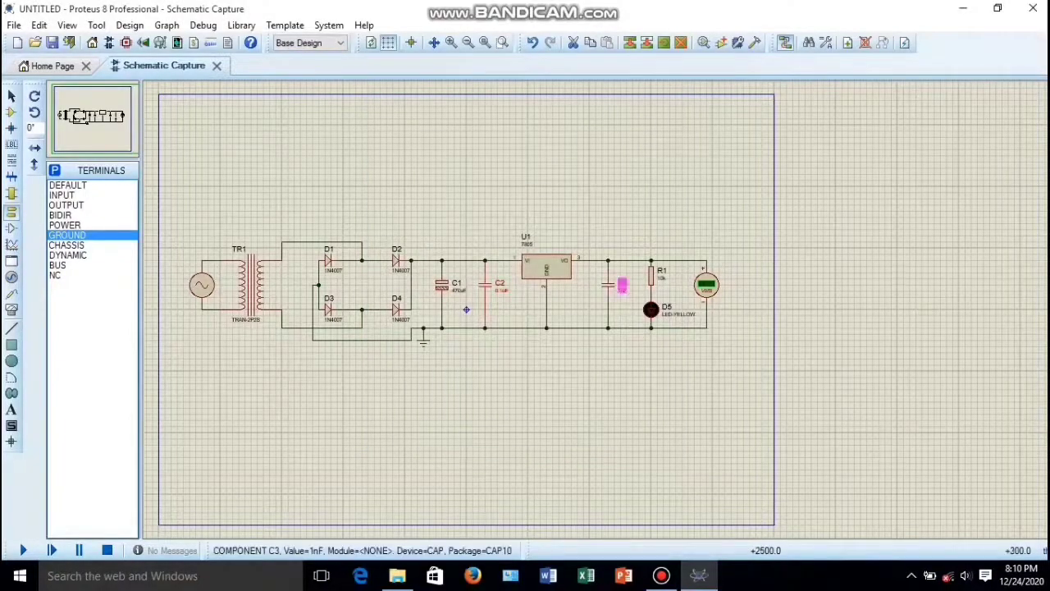
- Set the value of capacitor C3 at the regulator's output to 0.1uF
double_click(623, 290)
left_click(451, 157)
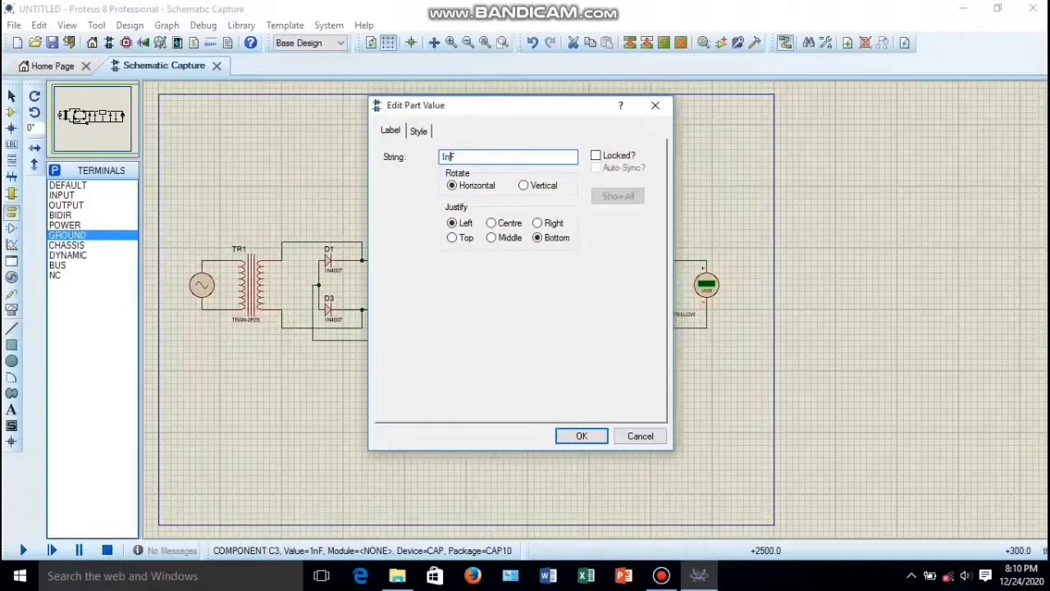
key("BackSpace")
key("BackSpace")
type("0.1u")
left_click(581, 436)
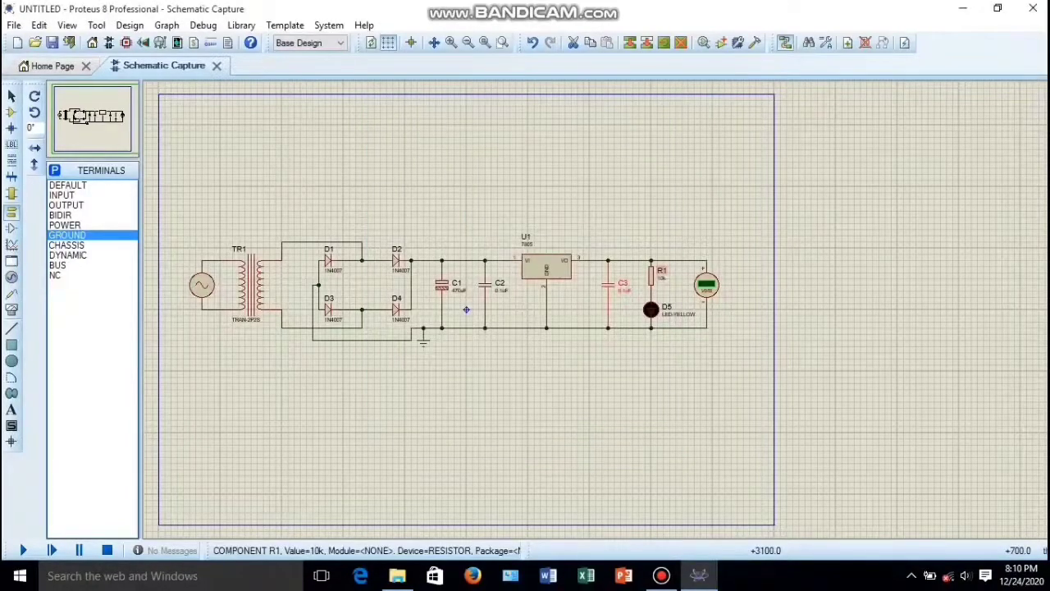
- Set the value of resistor R1 above the LED to 100
double_click(662, 279)
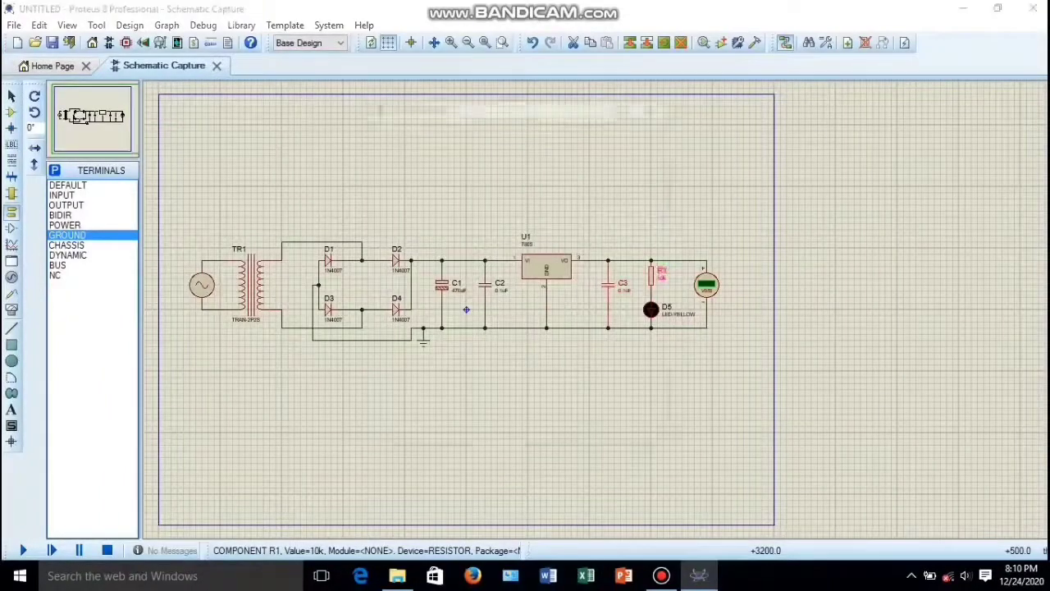
left_click(456, 157)
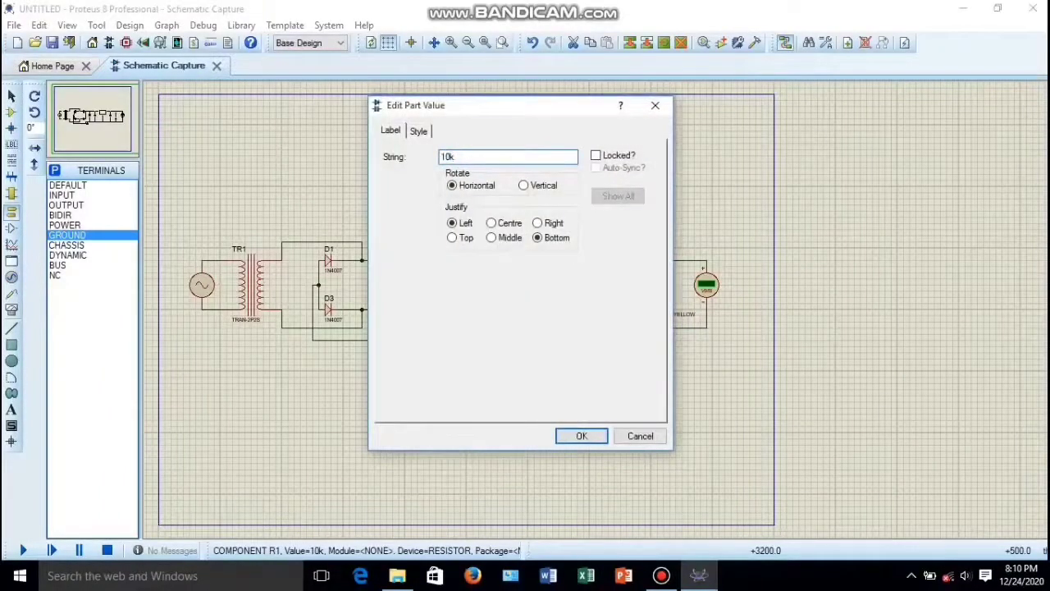
key("BackSpace")
key("BackSpace")
type("00")
left_click(582, 436)
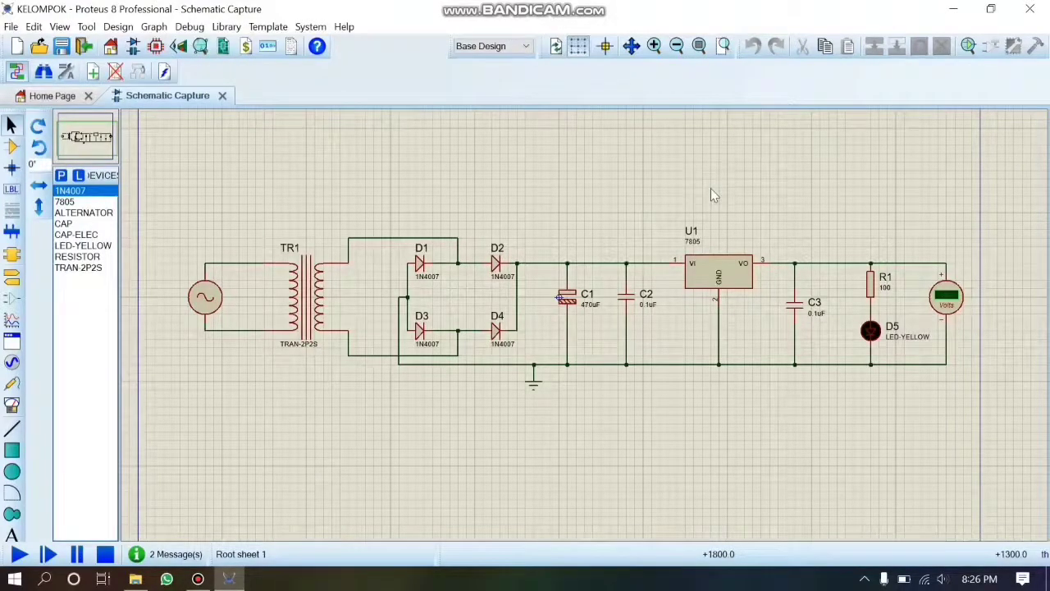
- Run the circuit simulation, check the voltmeter and LED at the regulator's output, and stop the simulation
left_click(18, 555)
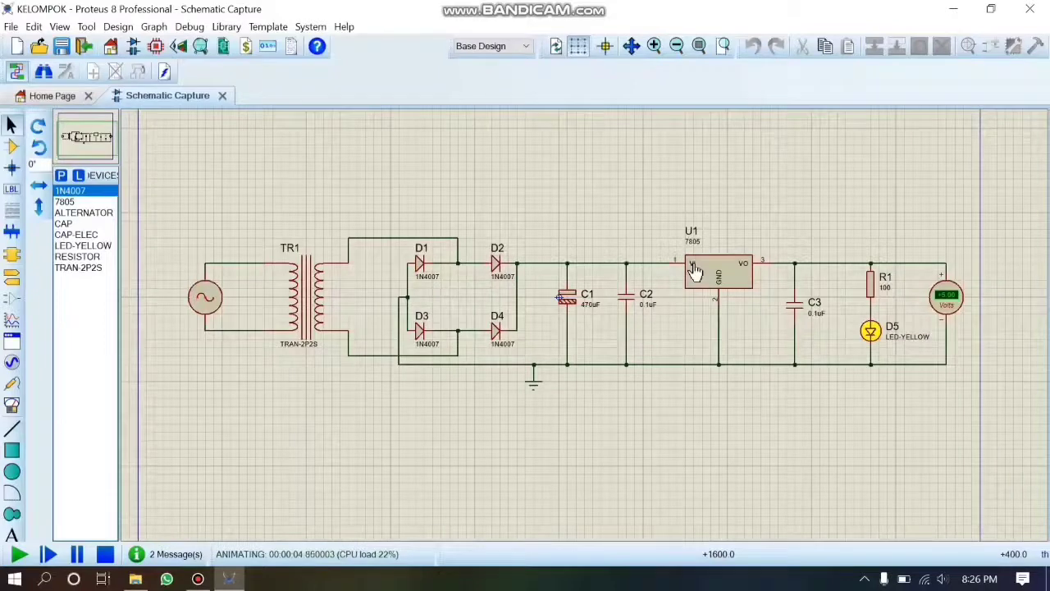
scroll(875, 333, "up", 1)
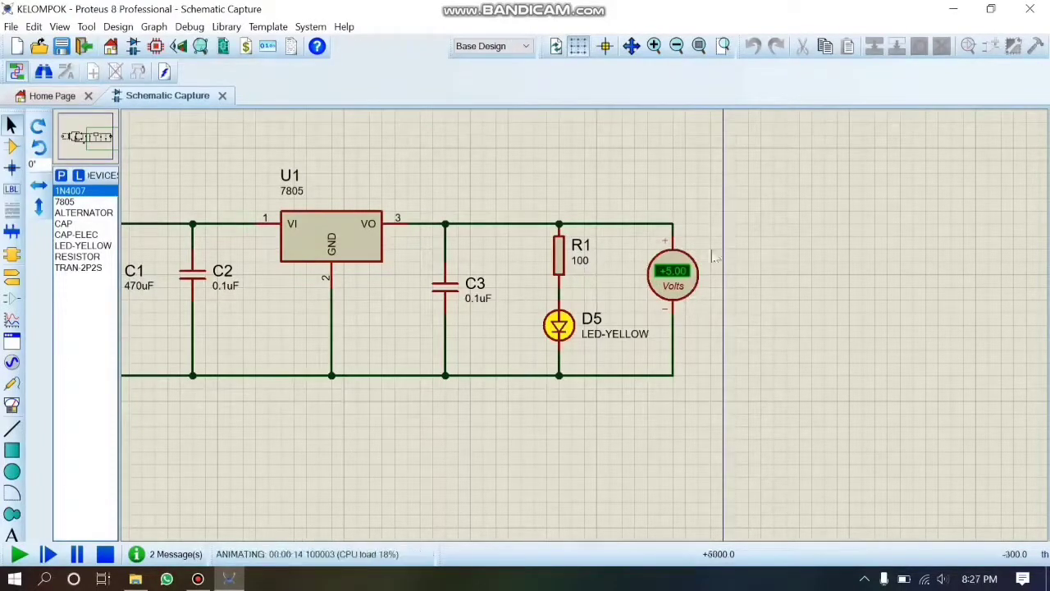
scroll(365, 282, "down", 1)
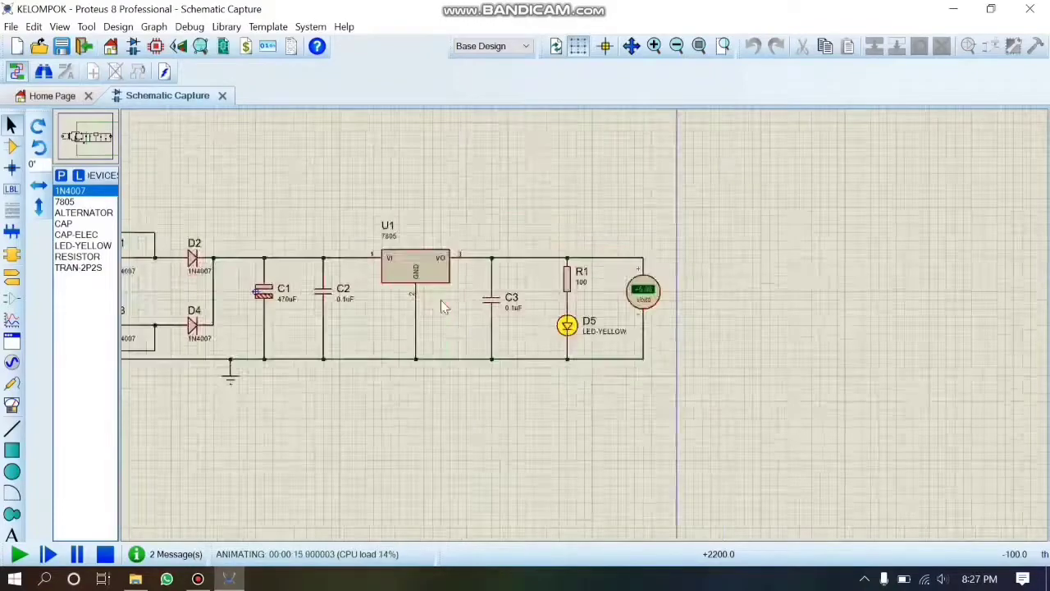
left_click(91, 140)
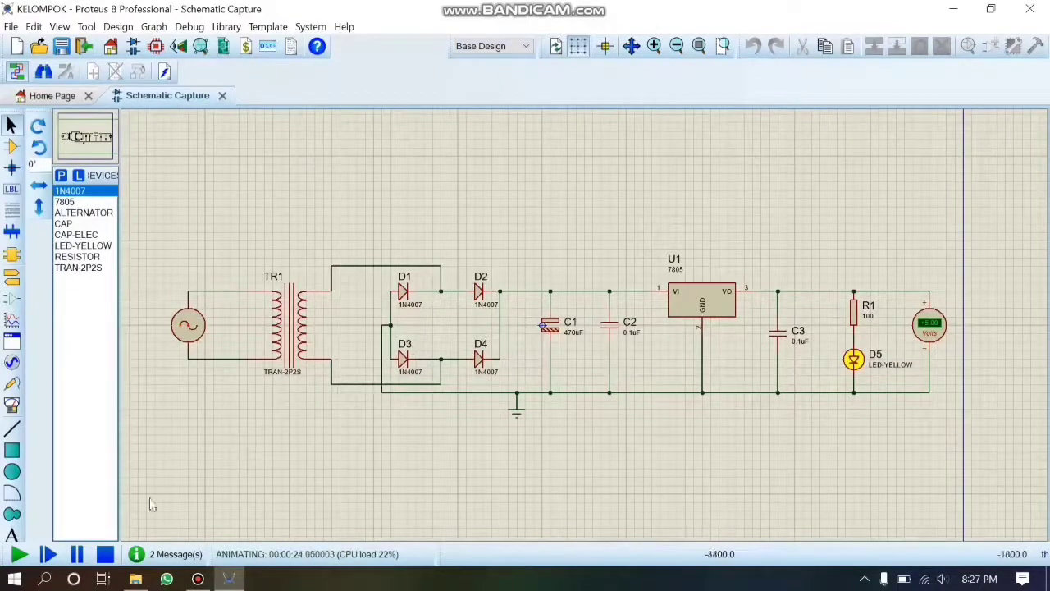
left_click(105, 556)
scroll(853, 361, "up", 1)
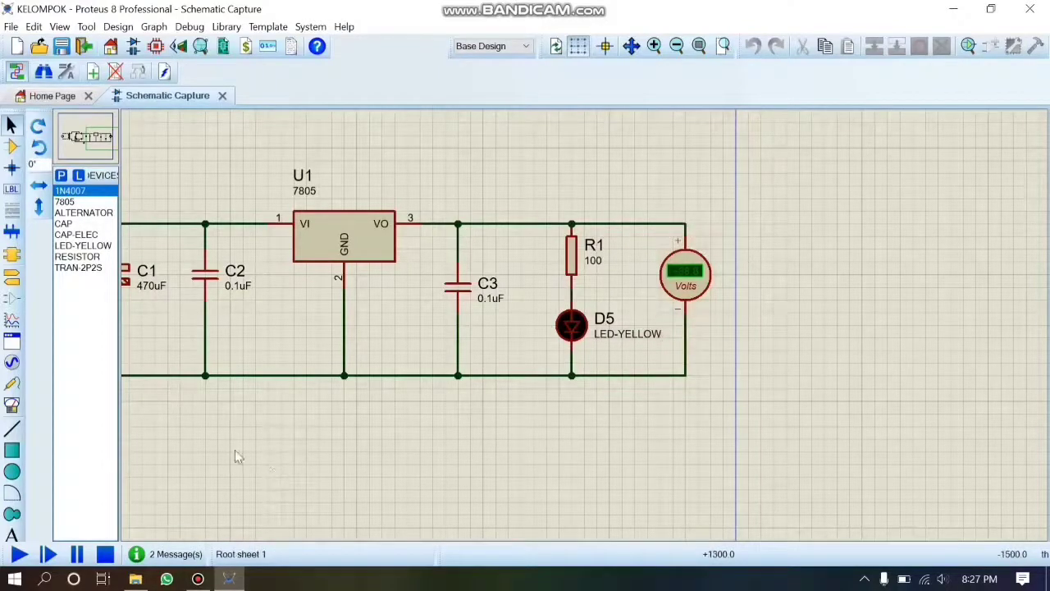
scroll(391, 325, "down", 1)
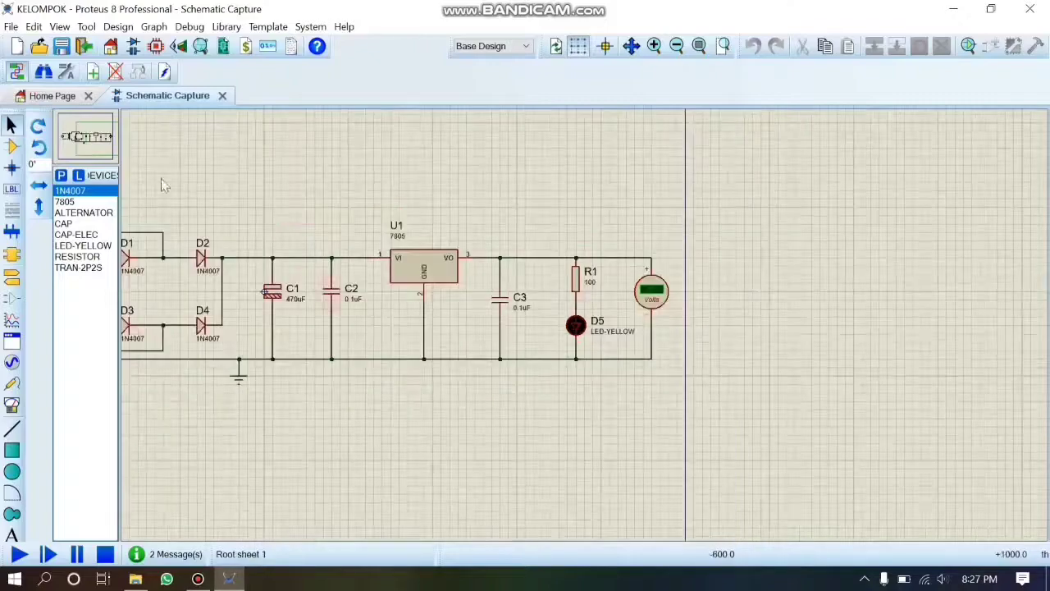
left_click(86, 142)
left_click(88, 142)
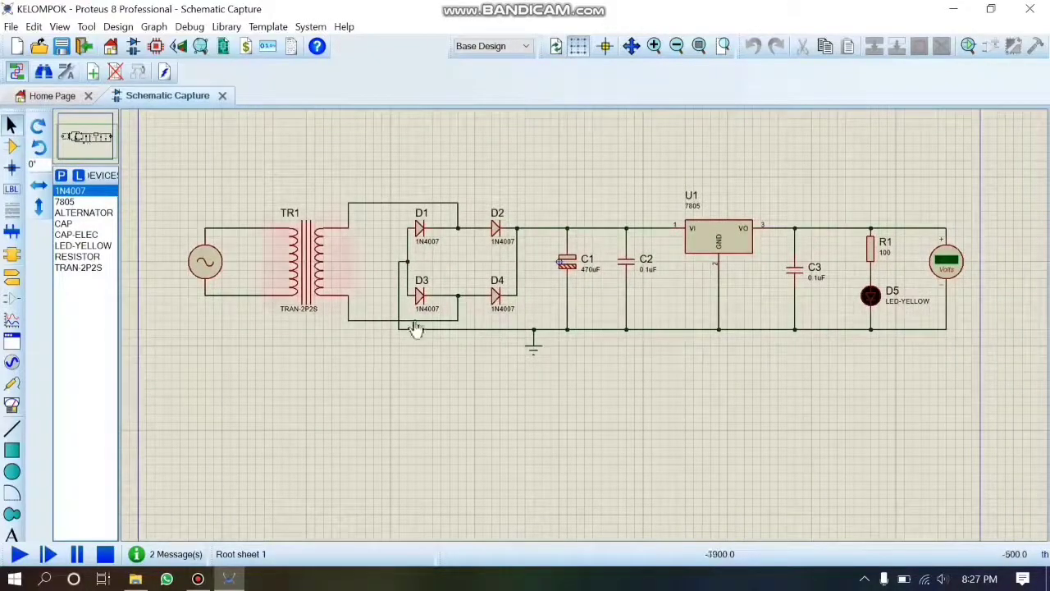